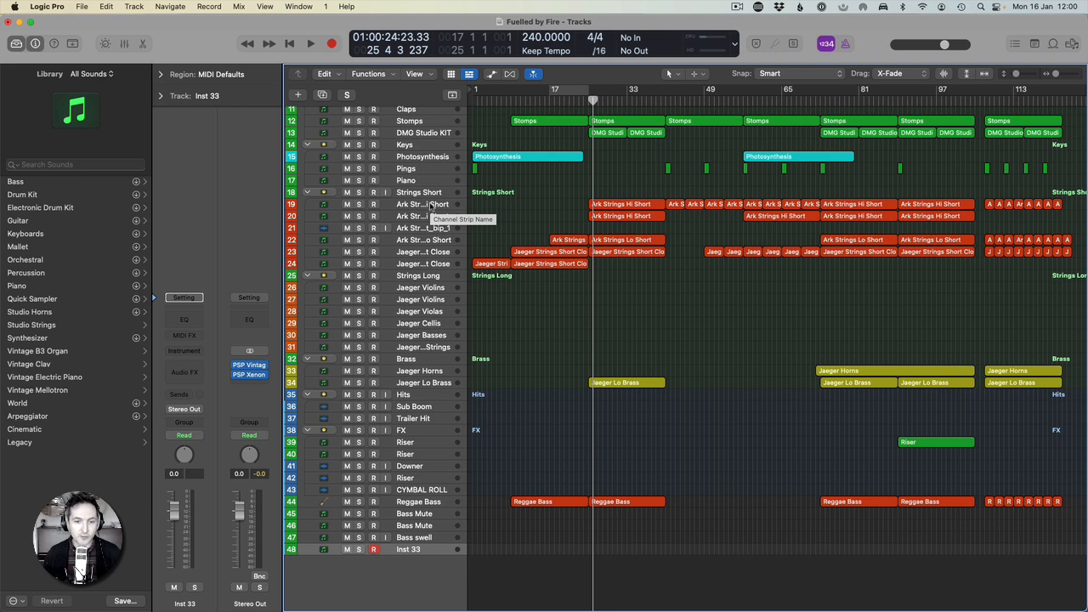
# Delete the empty Inst 33 track at the end of the track list.
pyautogui.click(423, 549)
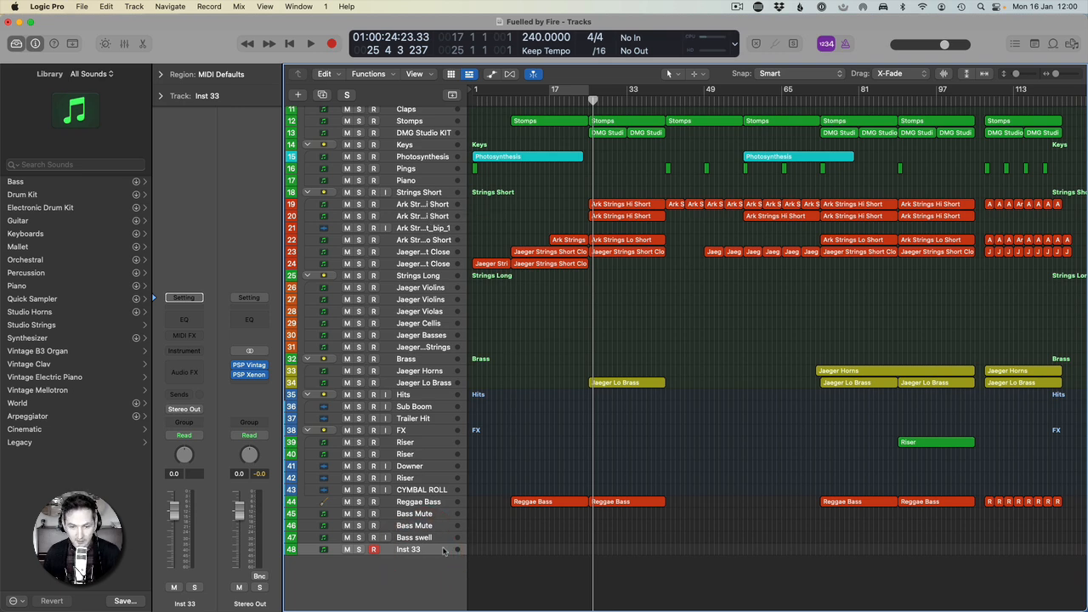
pyautogui.press('super+BackSpace')
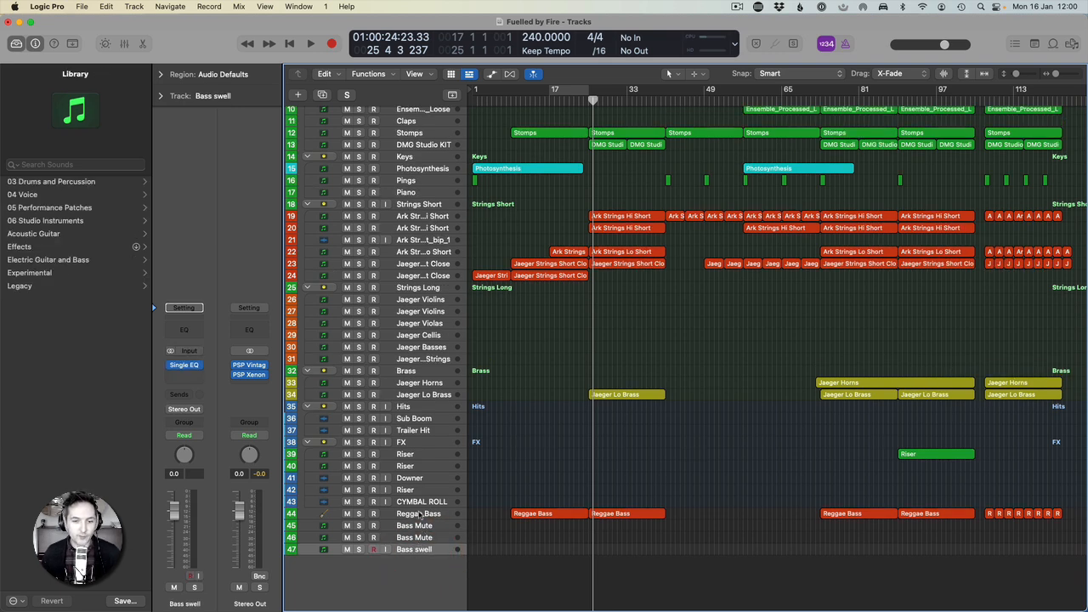
# Group the four tracks from Reggae Bass to Bass swell in a folder stack.
pyautogui.click(419, 515)
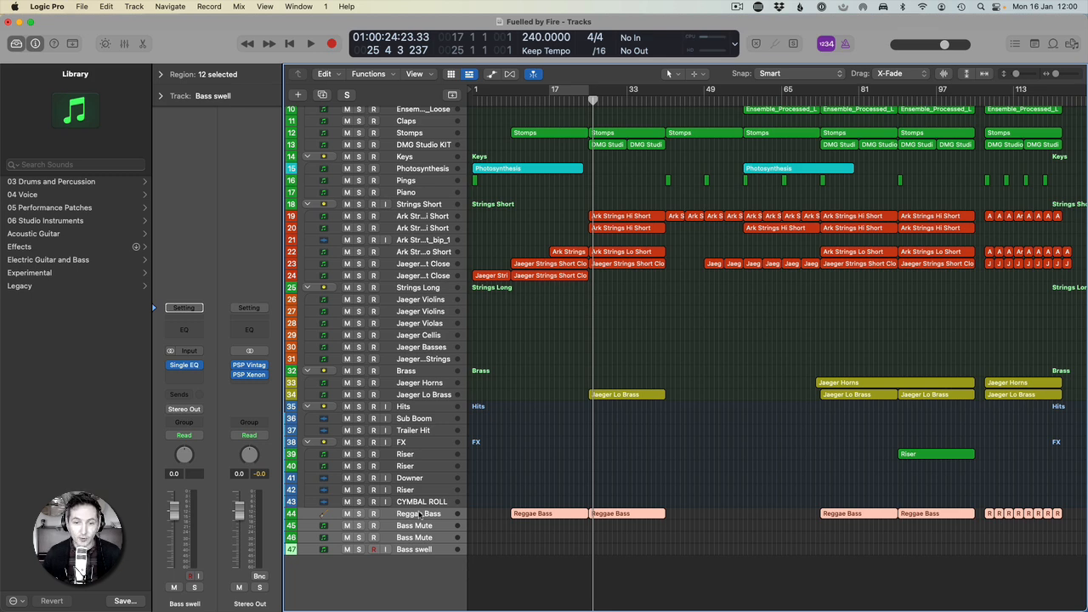
pyautogui.rightClick(419, 514)
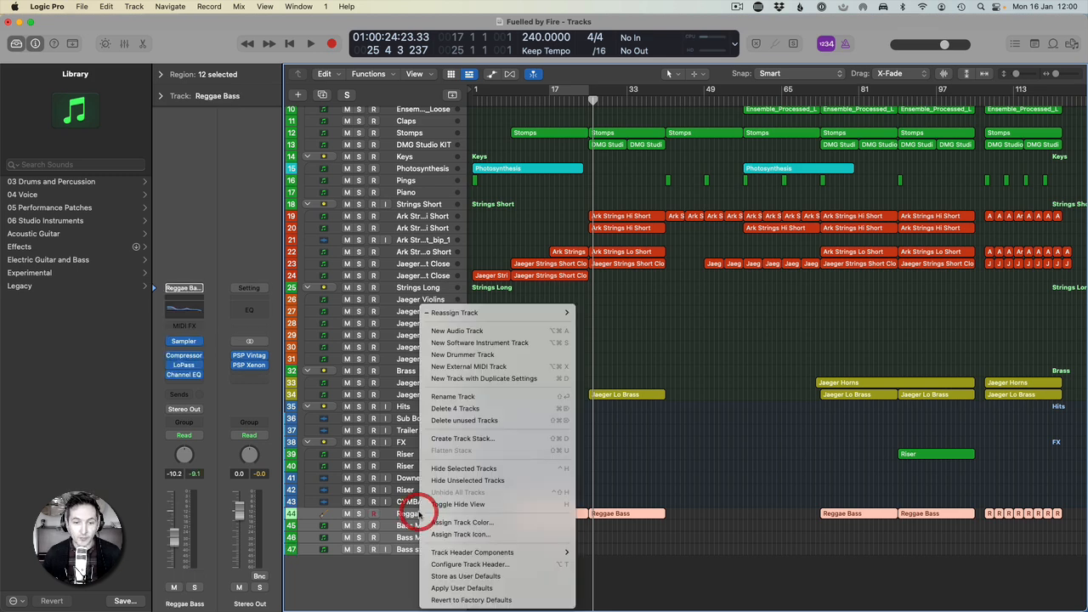
pyautogui.click(491, 438)
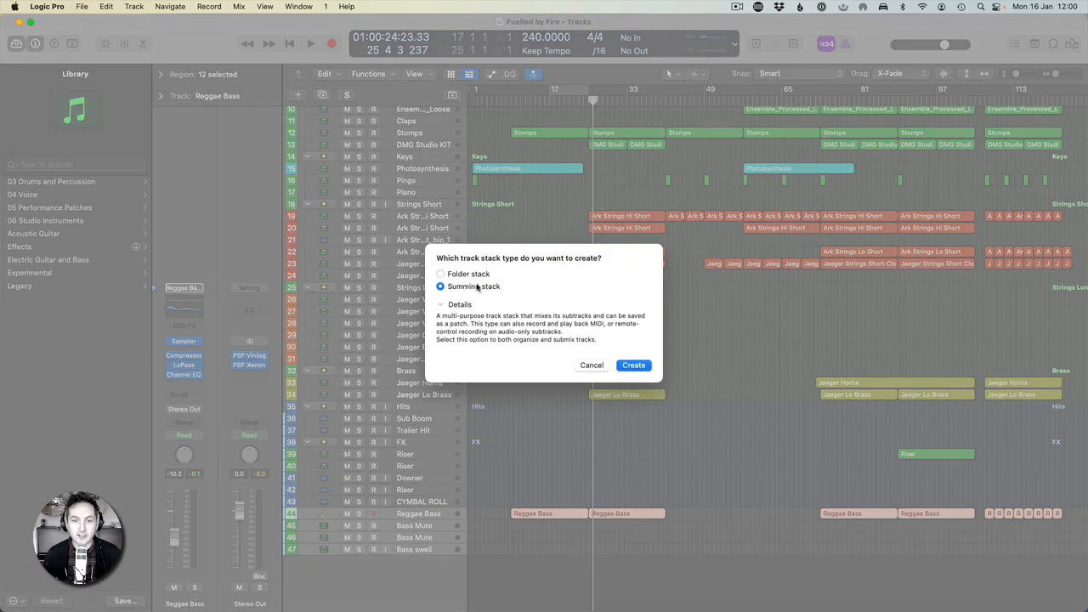
pyautogui.click(441, 274)
pyautogui.click(633, 365)
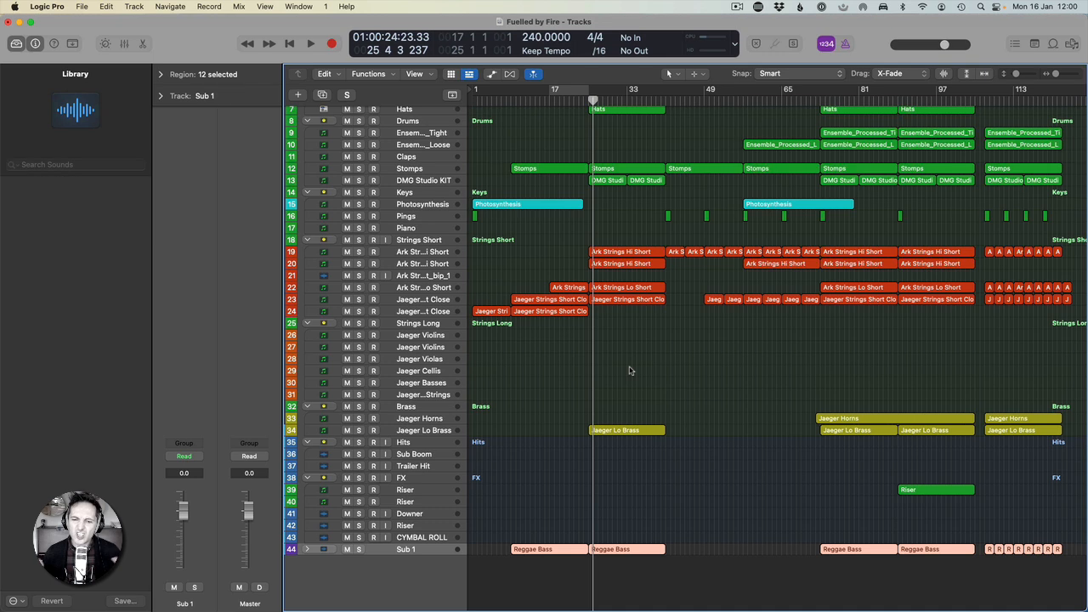
# Join all the Reggae Bass regions into one region and rename the new folder stack Bass.
pyautogui.press('super+j')
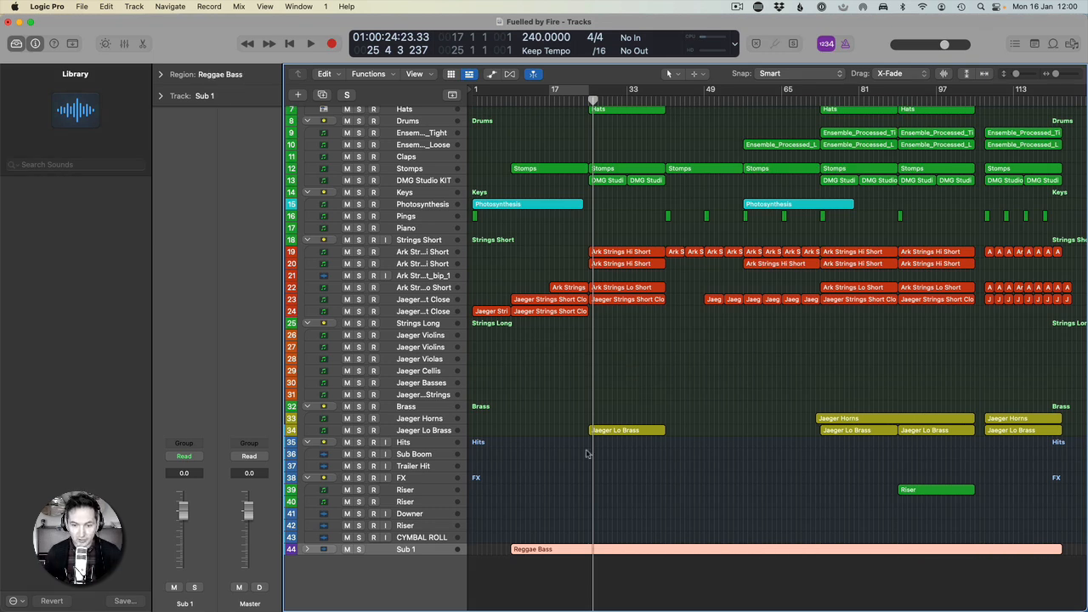
pyautogui.doubleClick(405, 549)
pyautogui.write('Bass')
pyautogui.press('Return')
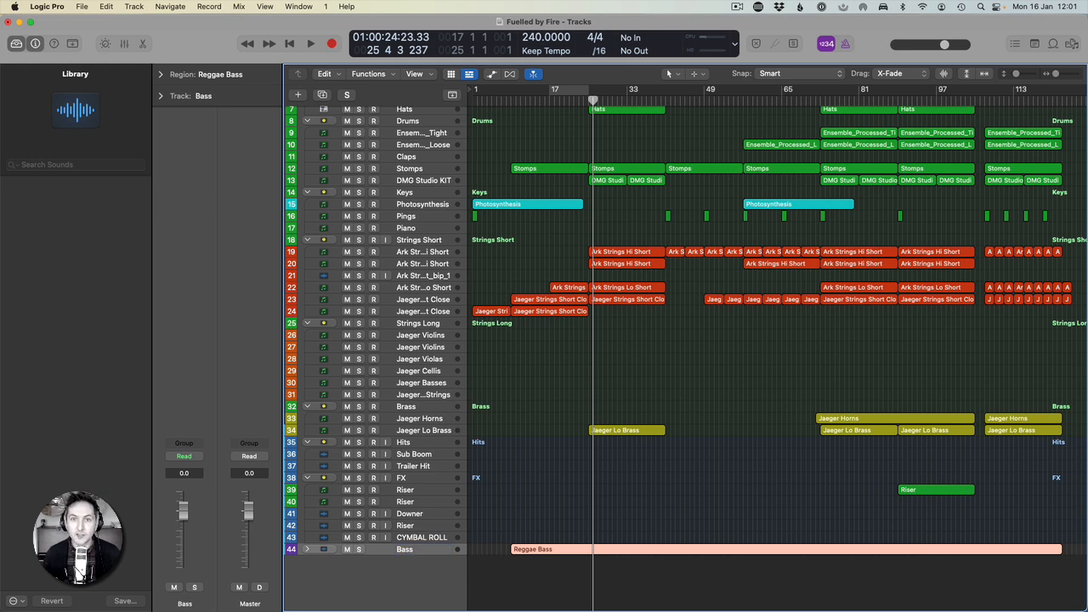
# Collapse the FX, Hits, Brass, Strings Long, Strings Short, Keys, Drums and KIT track stacks.
pyautogui.click(307, 477)
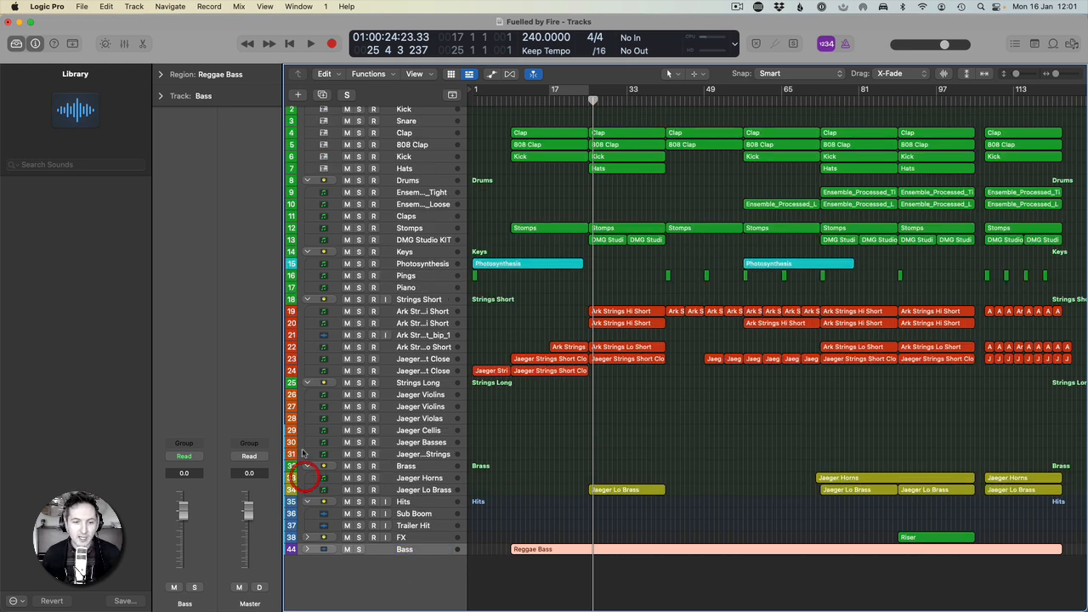
pyautogui.click(307, 501)
pyautogui.click(307, 480)
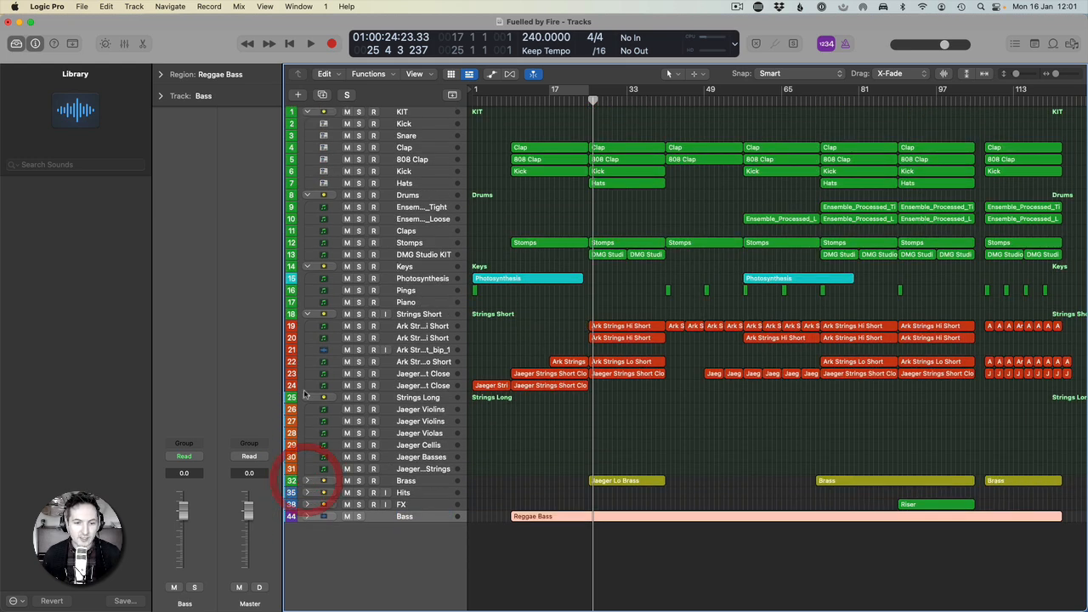
pyautogui.click(307, 397)
pyautogui.click(307, 314)
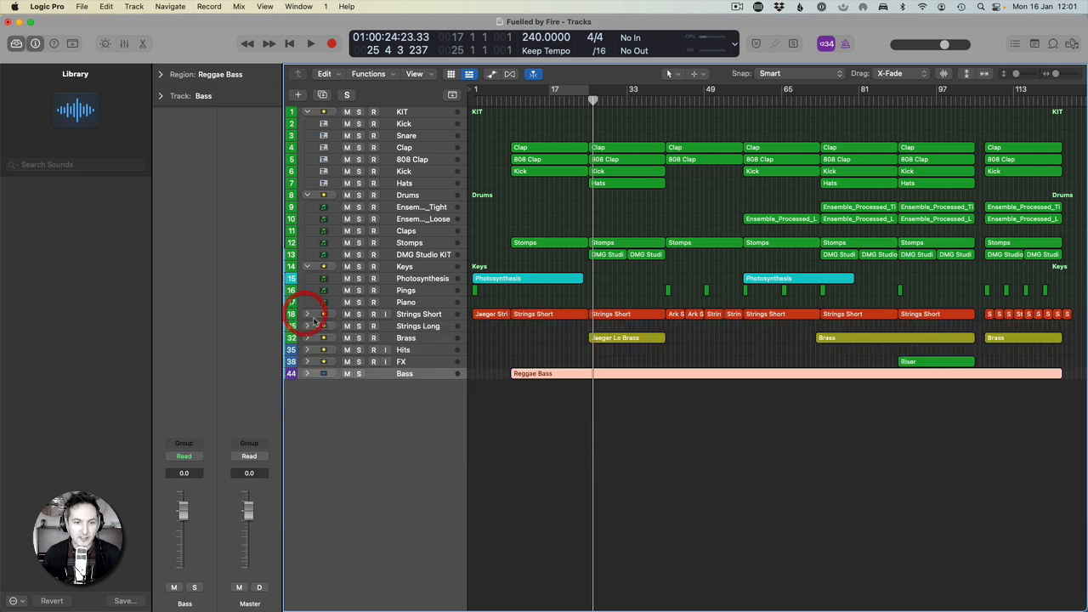
pyautogui.click(306, 266)
pyautogui.click(307, 195)
pyautogui.click(307, 111)
pyautogui.click(645, 315)
pyautogui.press('z')
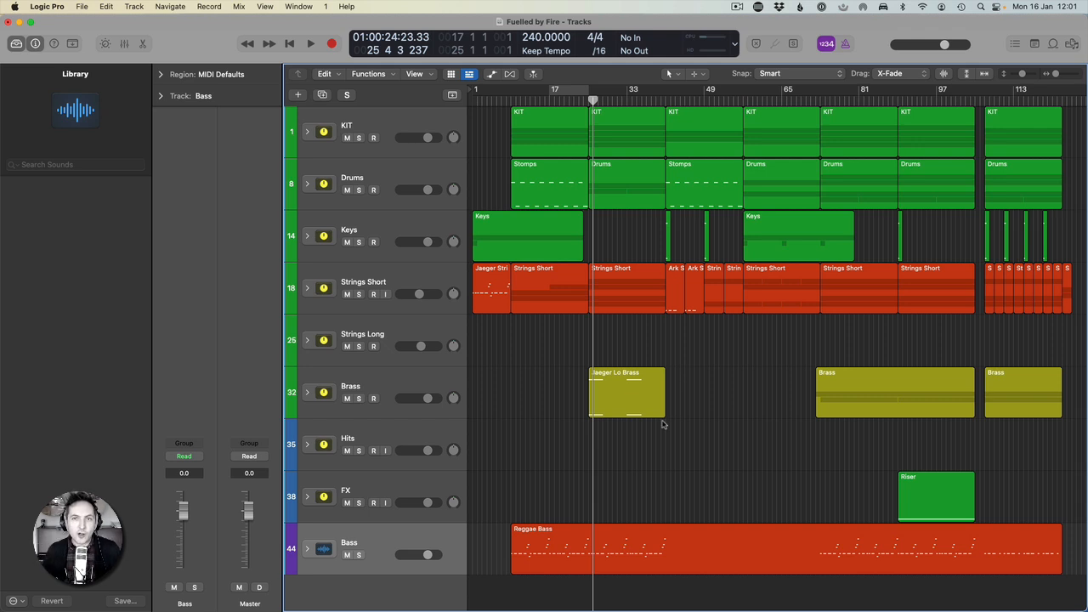
# Join the regions of the Strings Short stack, and do the same for the Keys stack.
pyautogui.click(401, 286)
pyautogui.press('super+j')
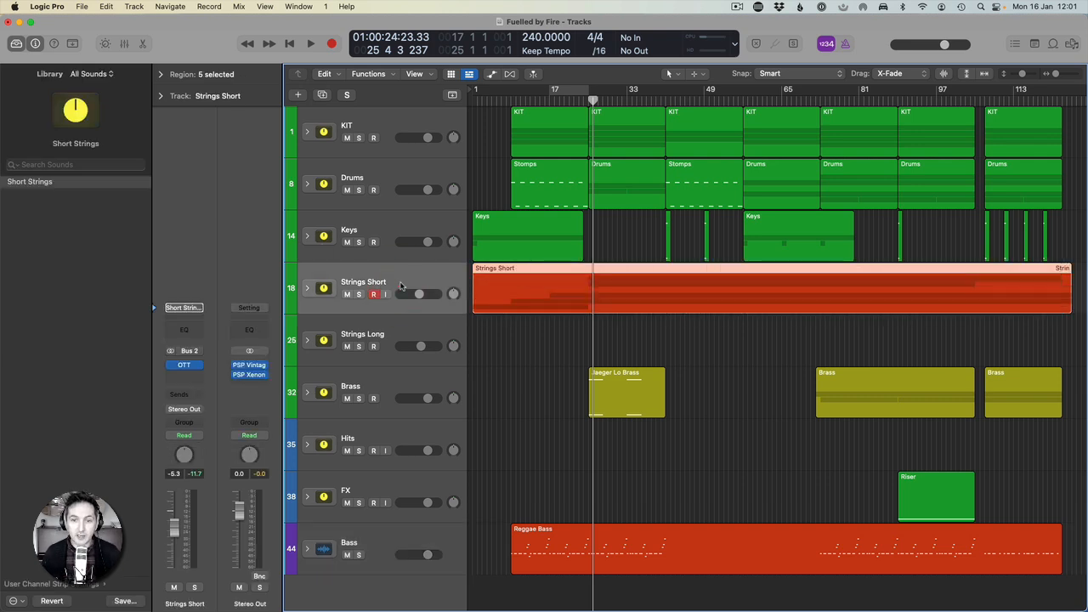
pyautogui.click(395, 228)
pyautogui.press('super+j')
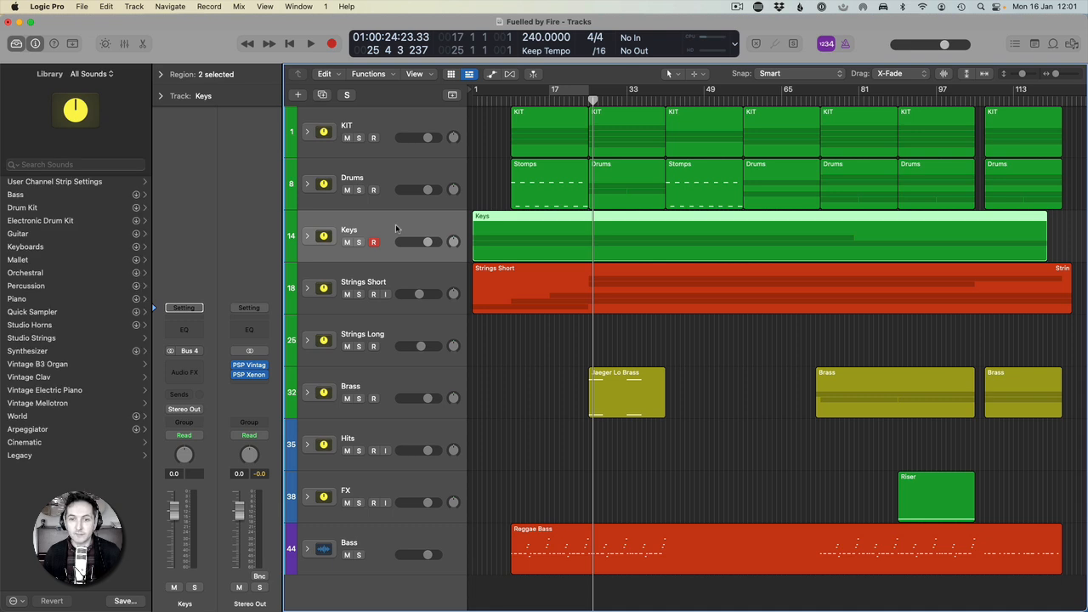
# Examine the Bass folder stack's channel strip in the mixer and try out its volume fader.
pyautogui.click(383, 538)
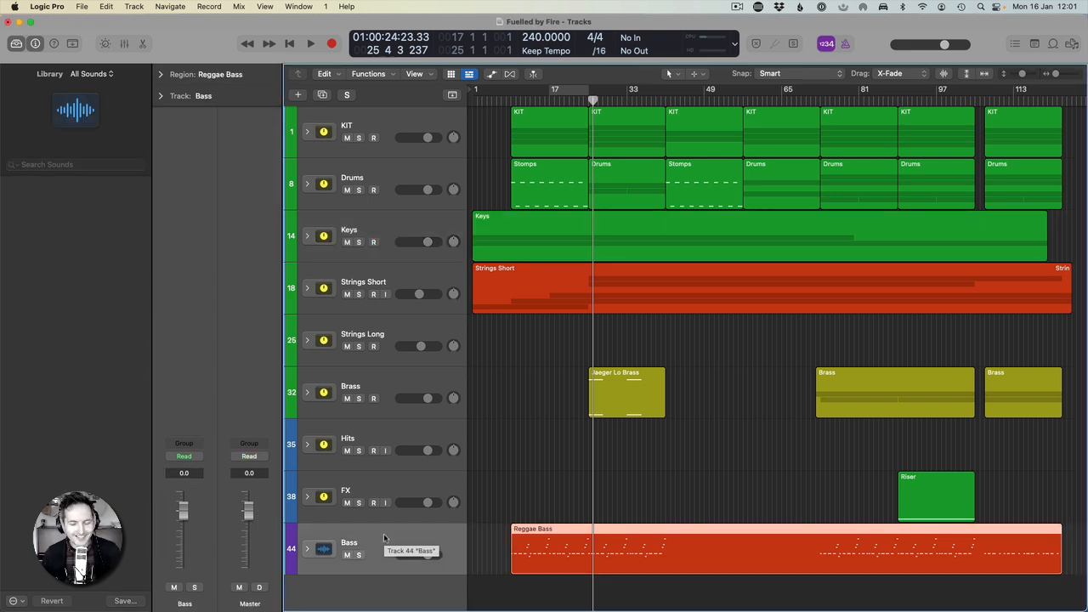
pyautogui.press('x')
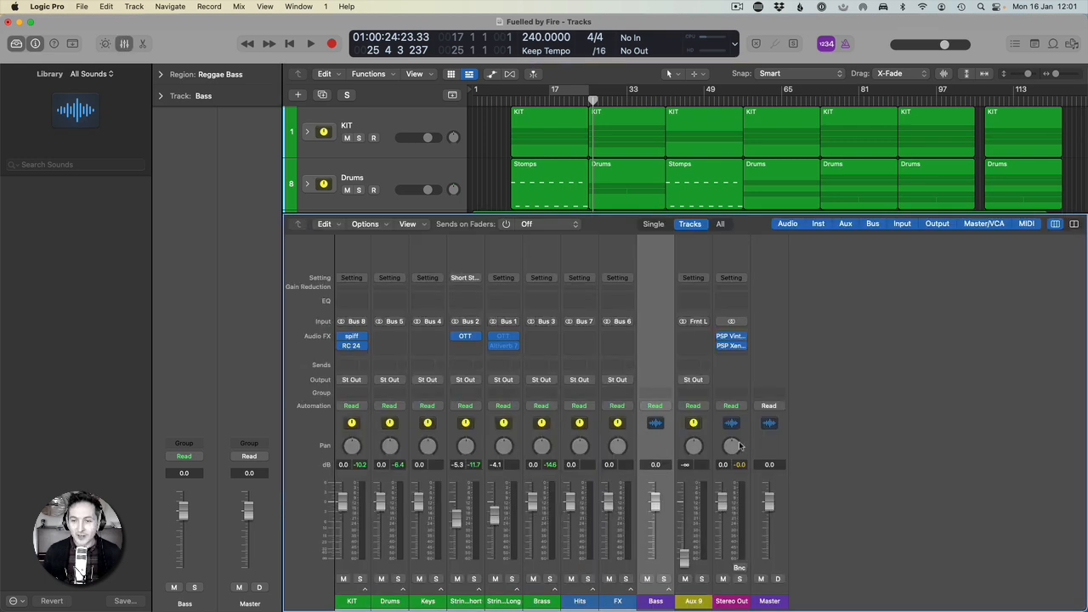
pyautogui.moveTo(708, 600)
pyautogui.press('x')
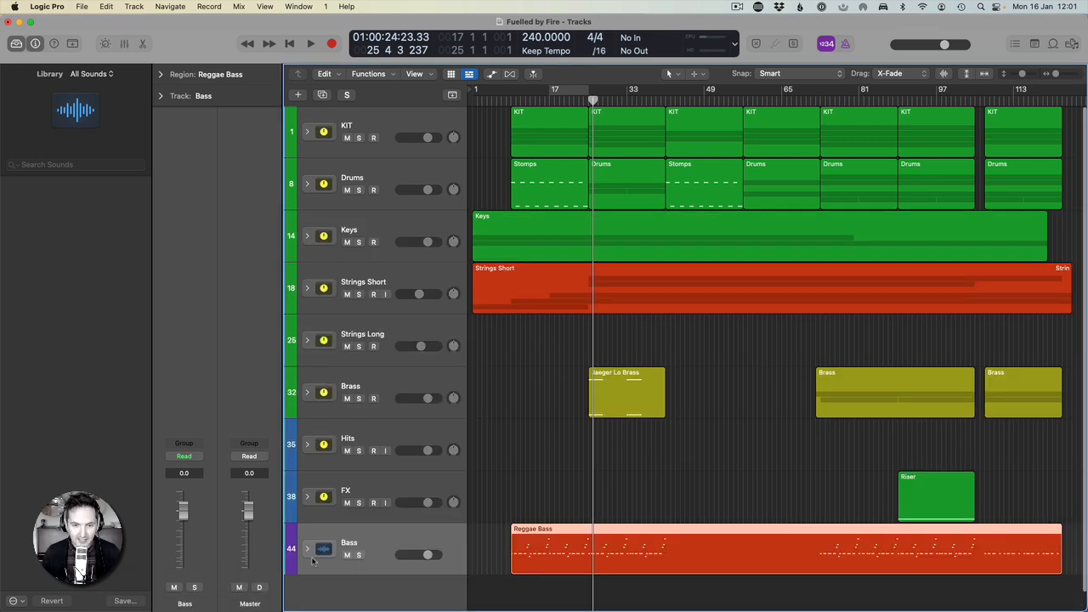
pyautogui.press('x')
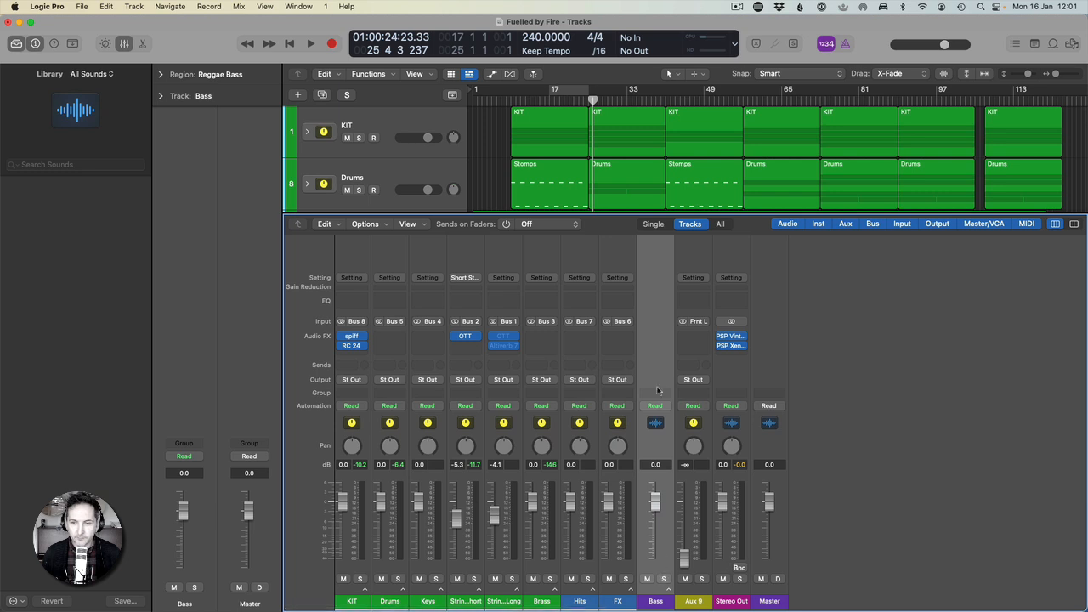
pyautogui.click(656, 508)
pyautogui.moveTo(655, 507)
pyautogui.mouseDown()
pyautogui.moveTo(657, 537)
pyautogui.moveTo(655, 521)
pyautogui.mouseUp()
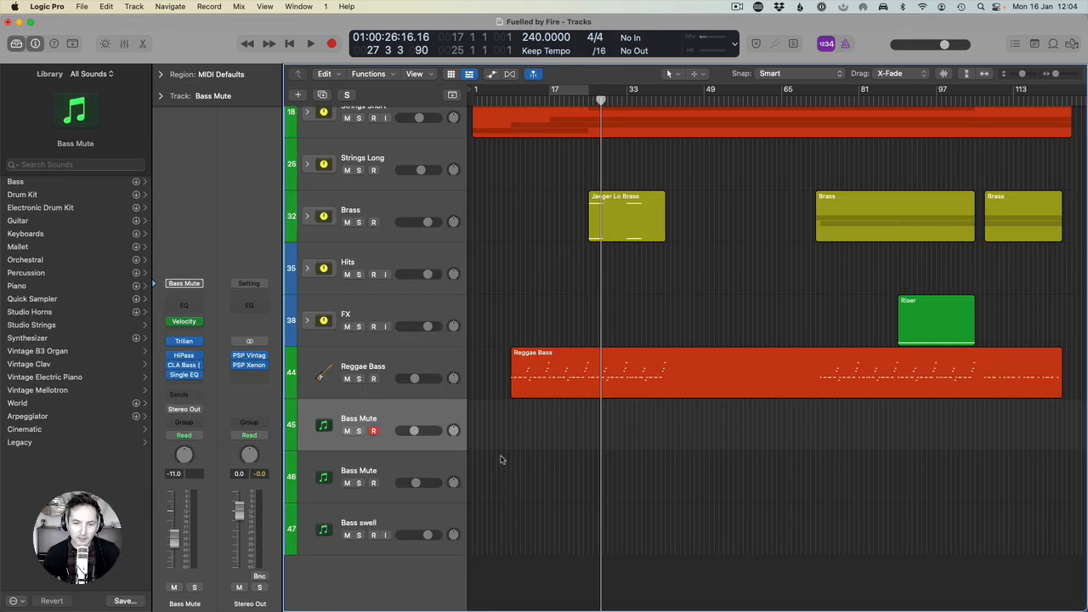
# Group the Reggae Bass, both Bass Mute and Bass swell tracks in a summing stack.
pyautogui.click(413, 364)
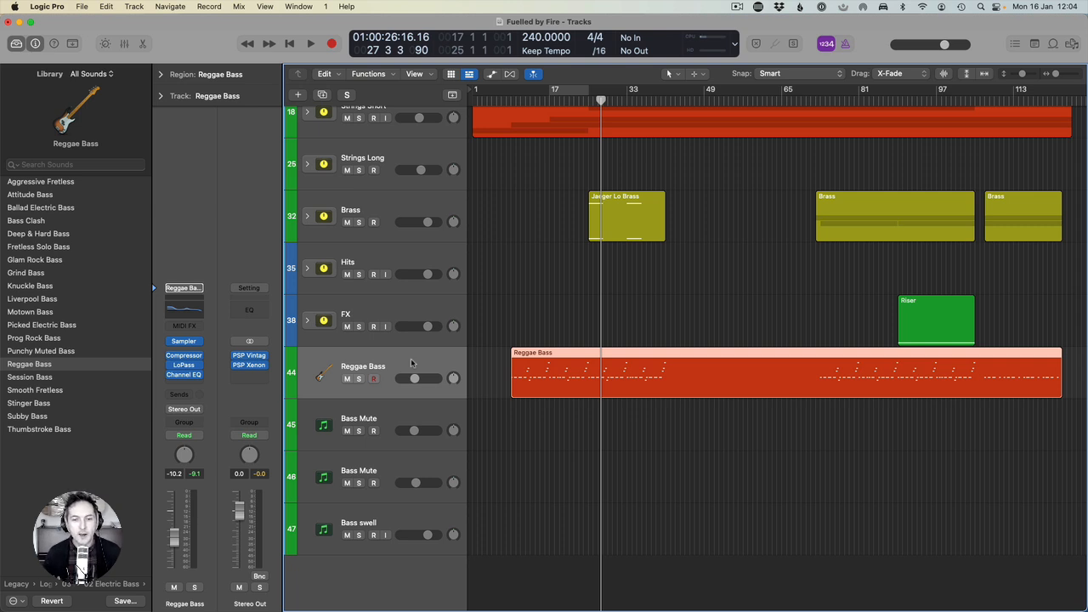
pyautogui.keyDown('shift'); pyautogui.click(393, 520); pyautogui.keyUp('shift')
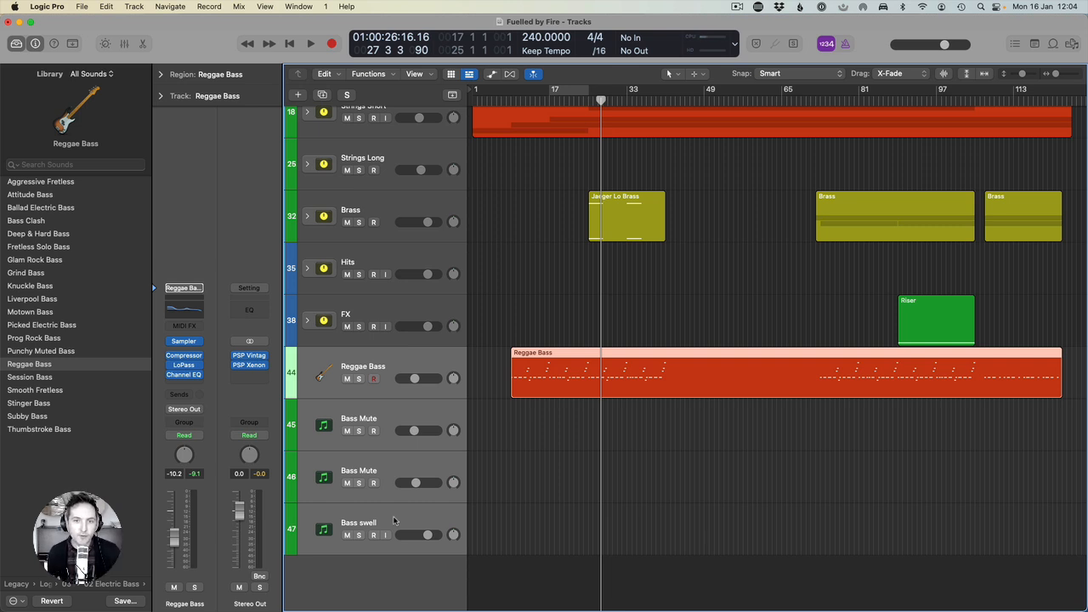
pyautogui.rightClick(405, 361)
pyautogui.click(401, 356)
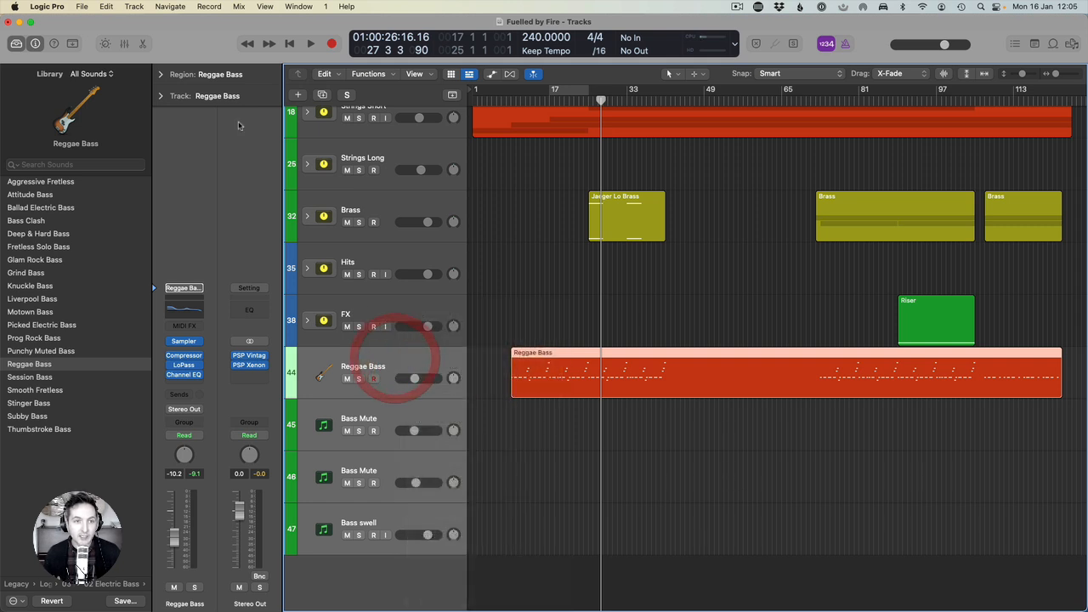
pyautogui.click(134, 7)
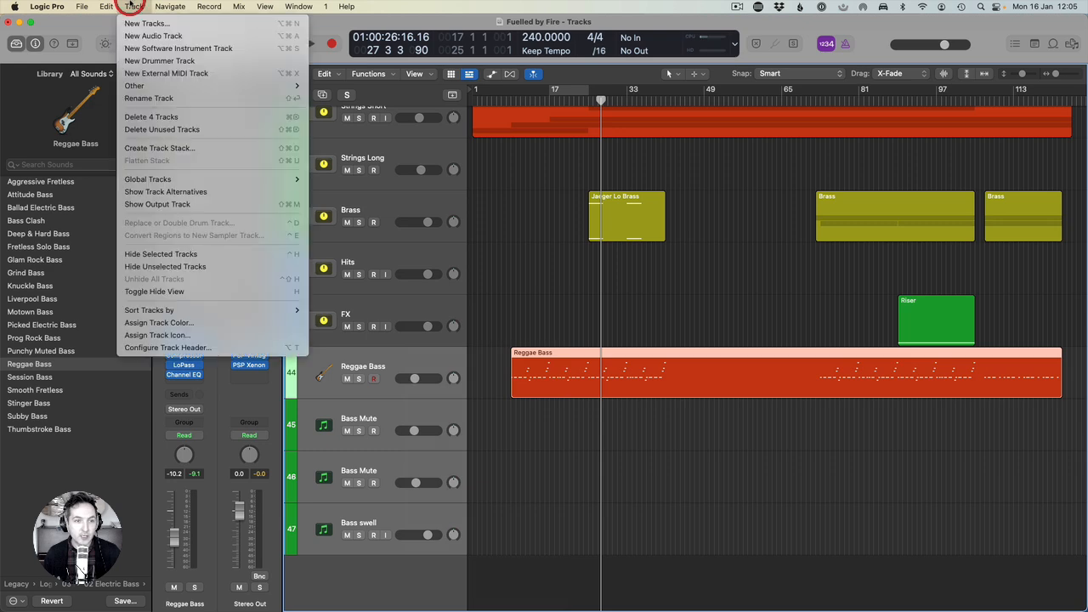
pyautogui.click(179, 148)
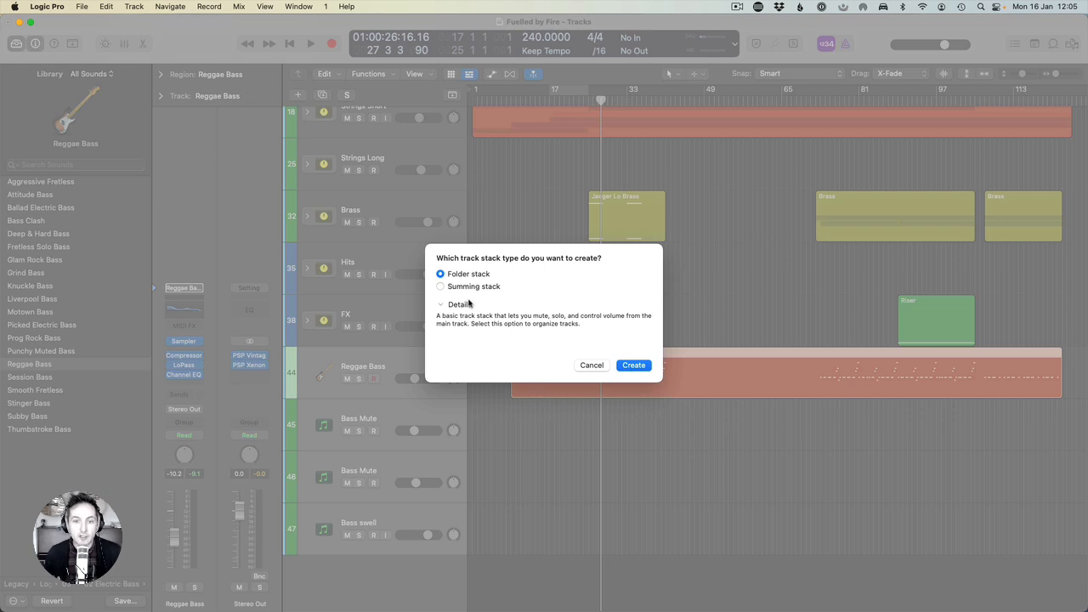
pyautogui.click(441, 286)
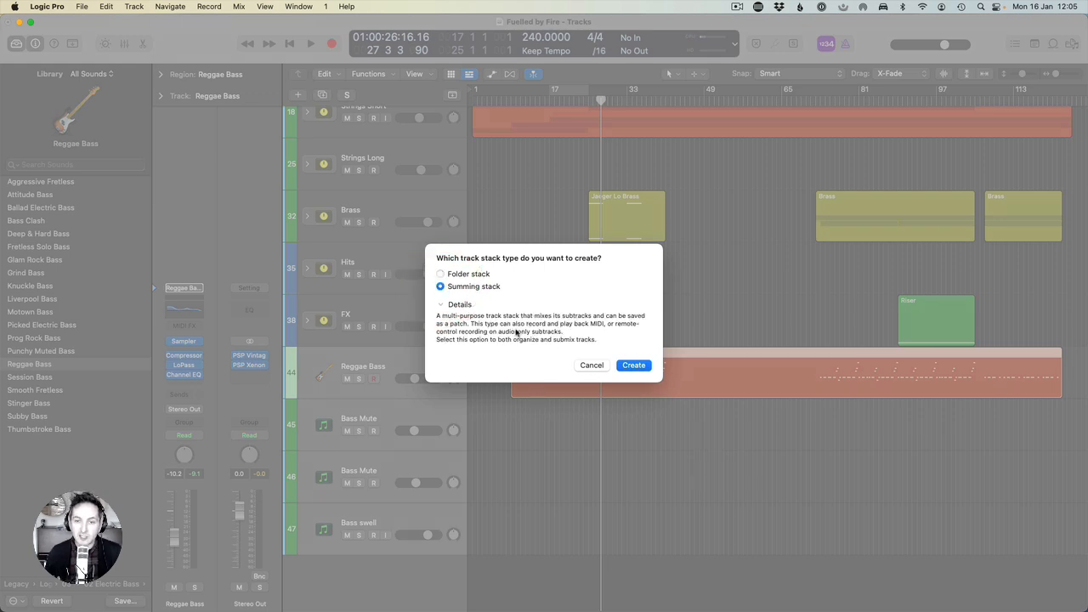
pyautogui.click(633, 365)
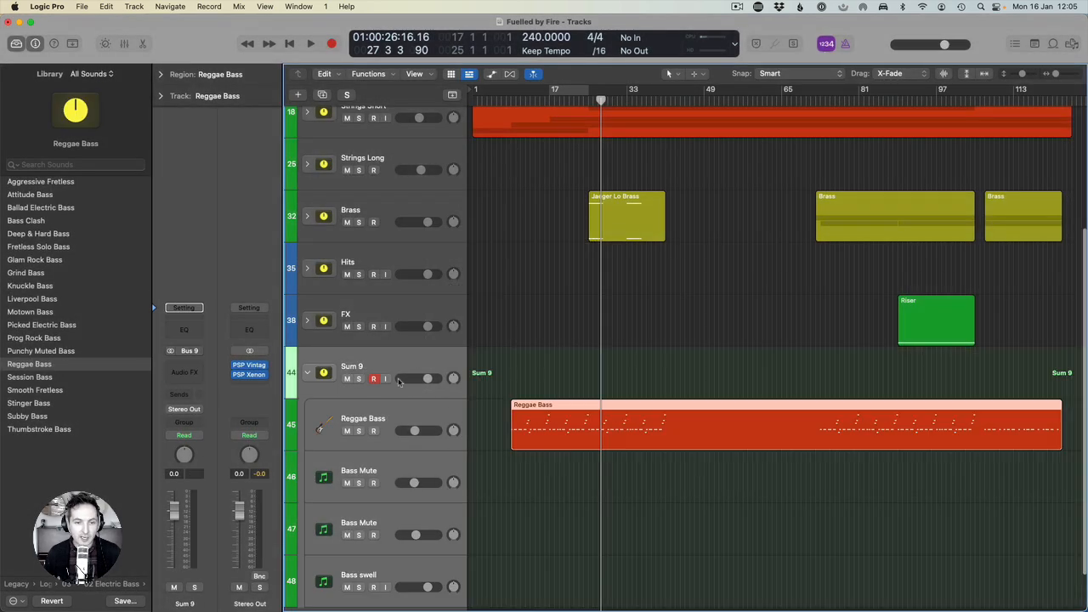
# Examine the new summing stack's channel strip and bus routing in the mixer, expanding and collapsing its subtracks.
pyautogui.click(361, 367)
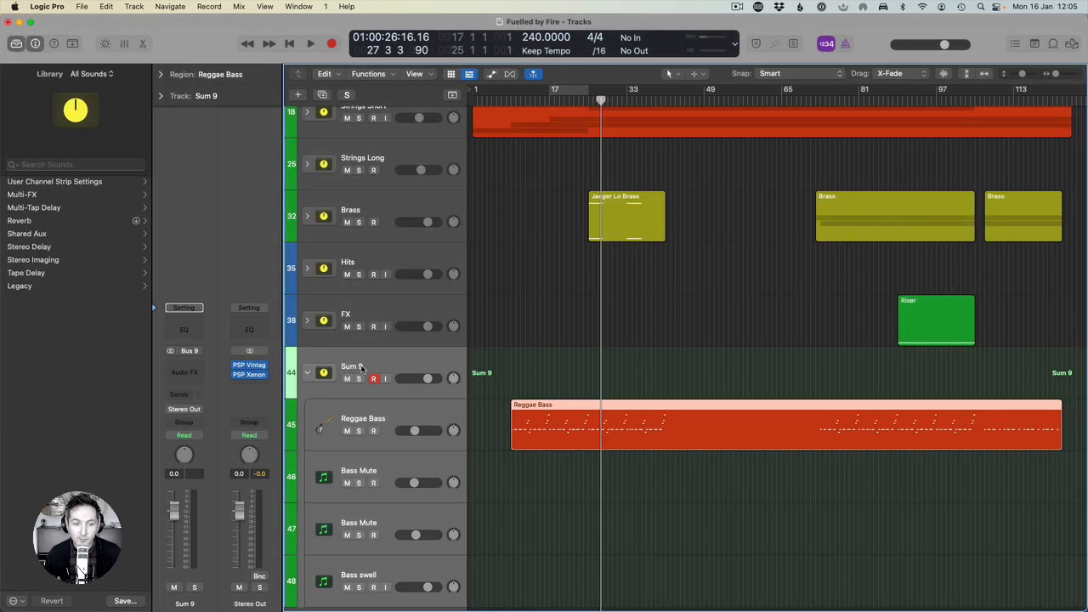
pyautogui.press('x')
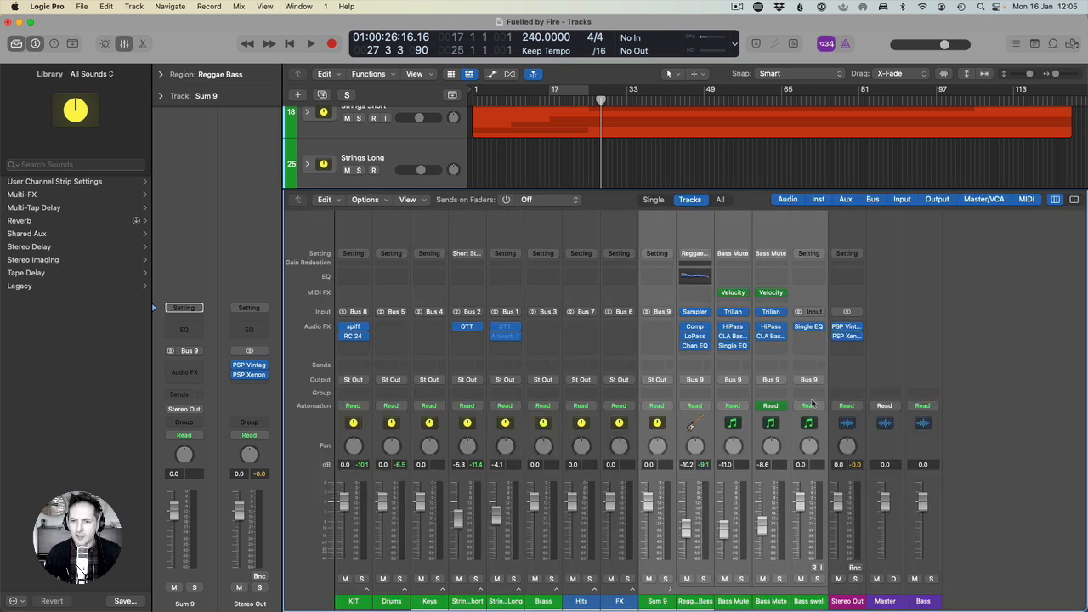
pyautogui.click(989, 481)
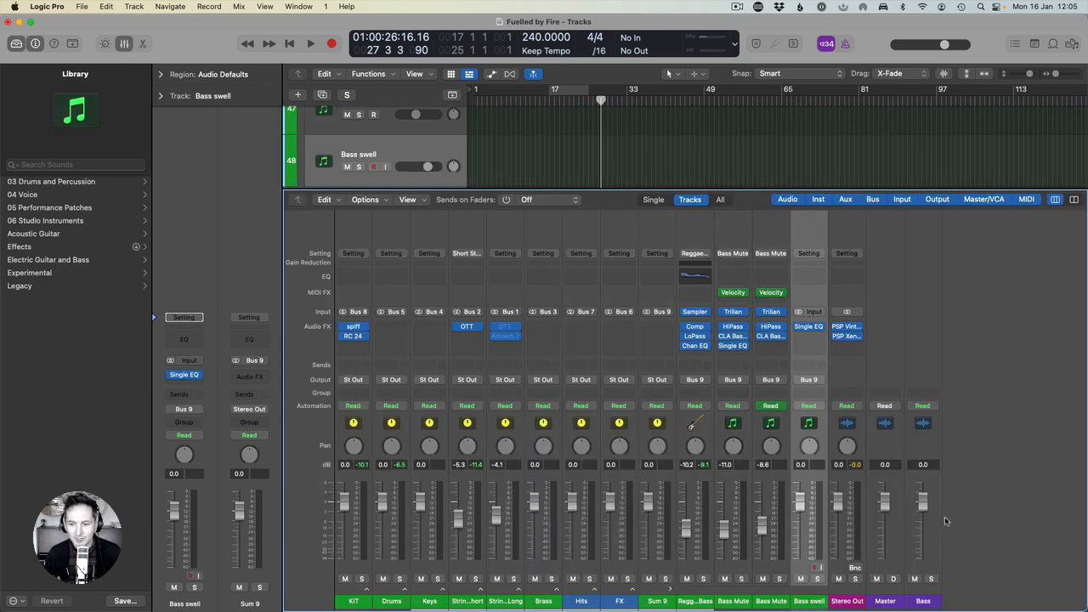
pyautogui.click(656, 600)
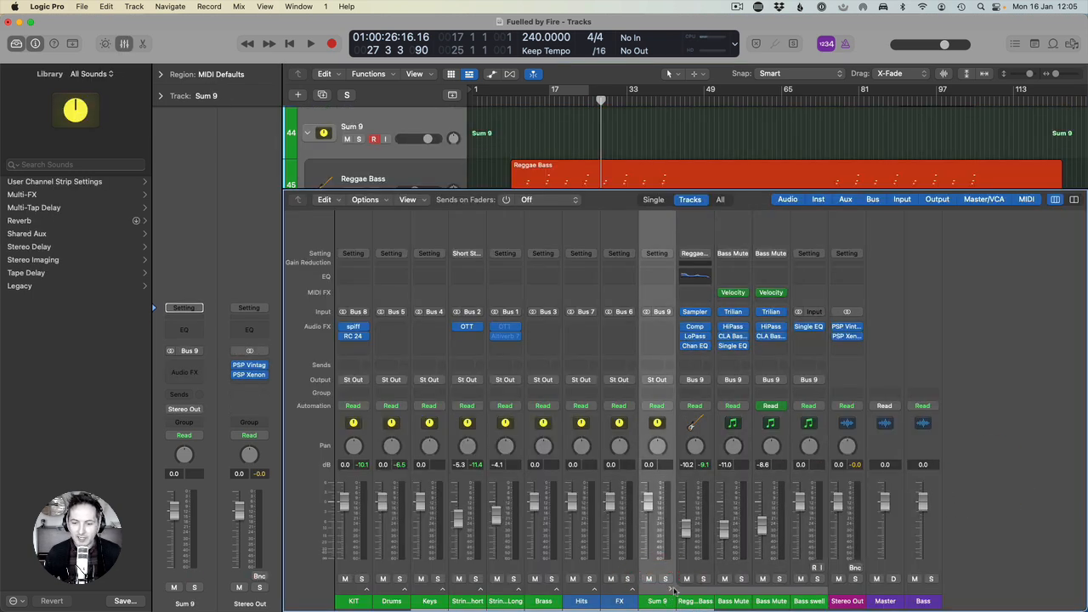
pyautogui.click(668, 590)
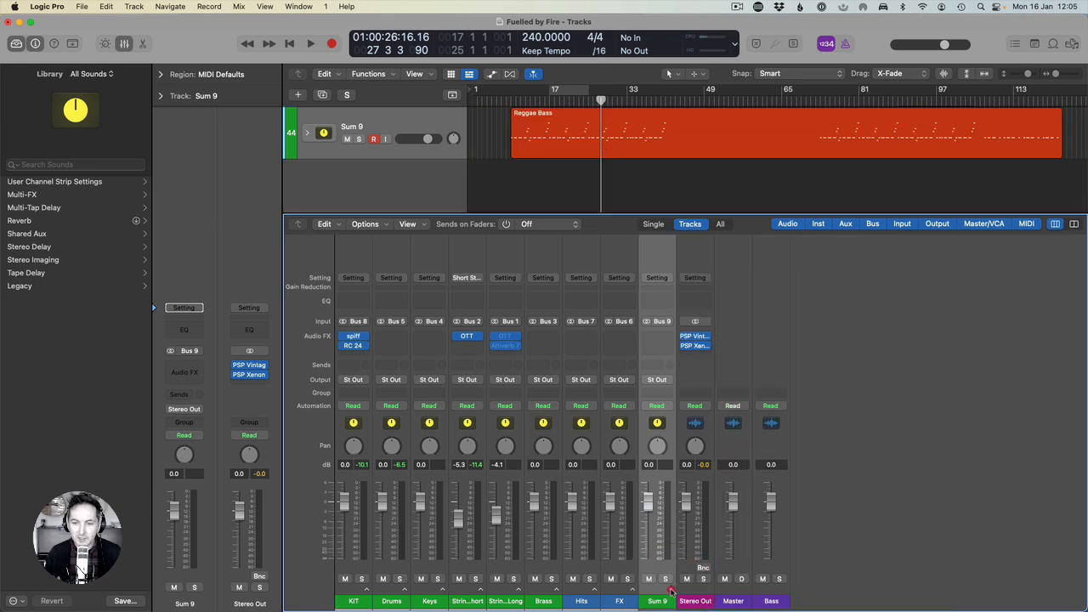
pyautogui.click(669, 590)
pyautogui.click(670, 589)
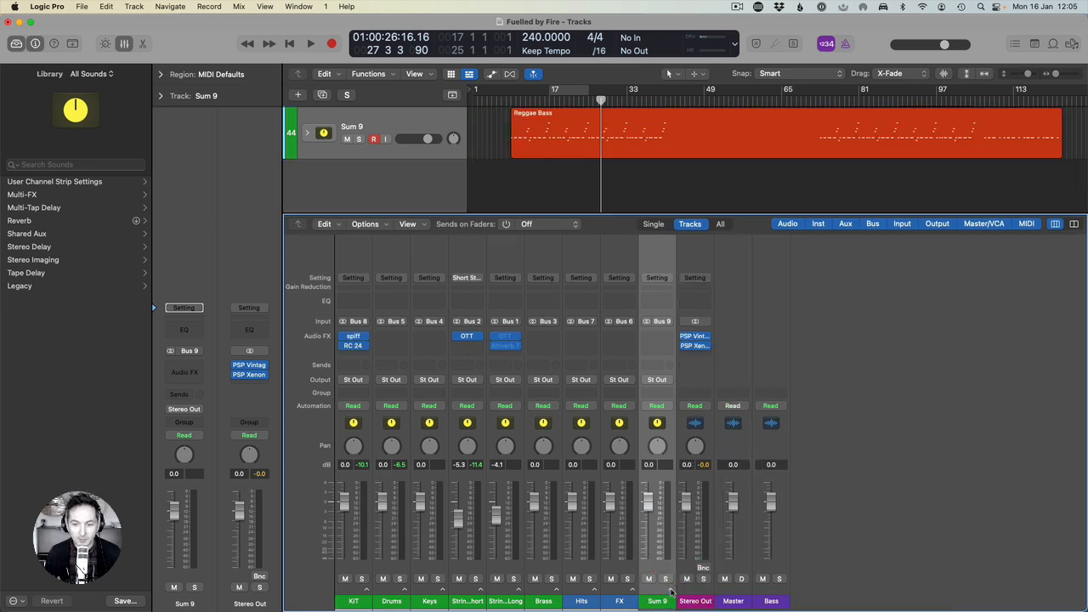
pyautogui.click(669, 590)
pyautogui.click(670, 590)
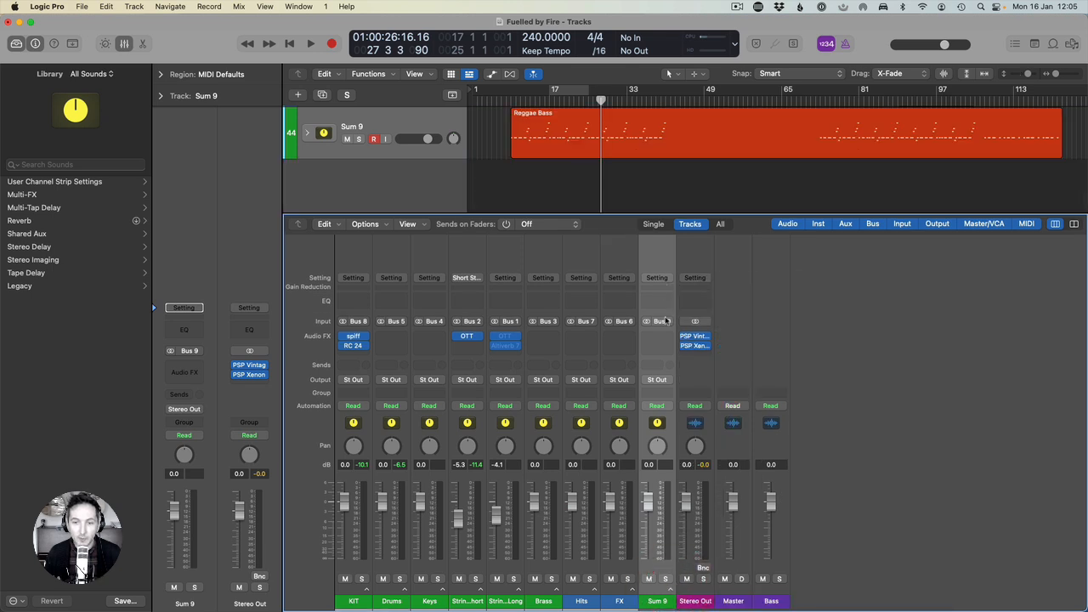
# Rename the new summing stack Bass.
pyautogui.doubleClick(657, 602)
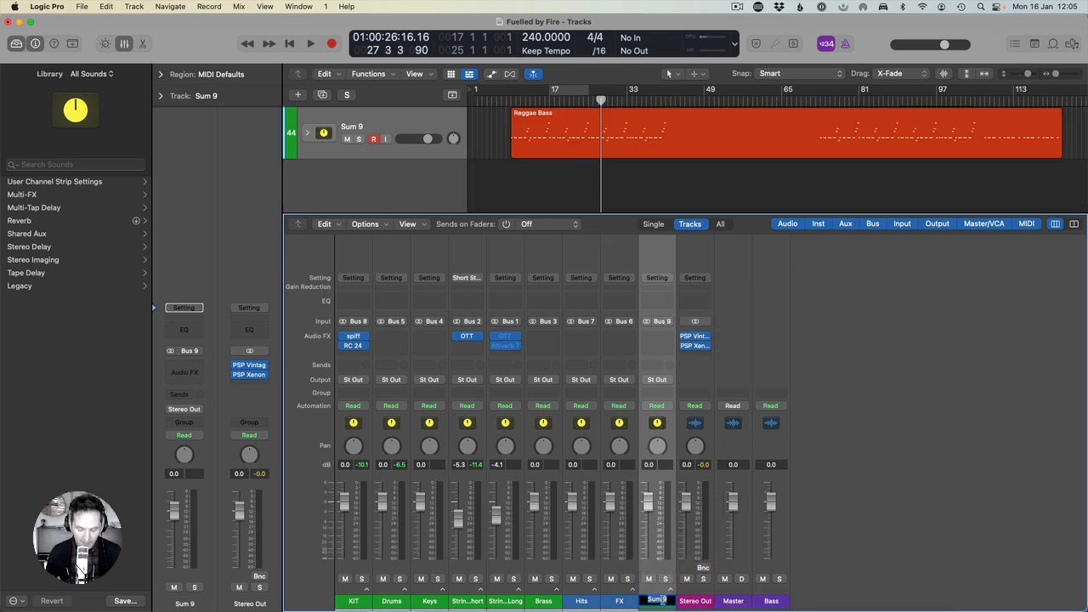
pyautogui.write('Bass')
pyautogui.press('Return')
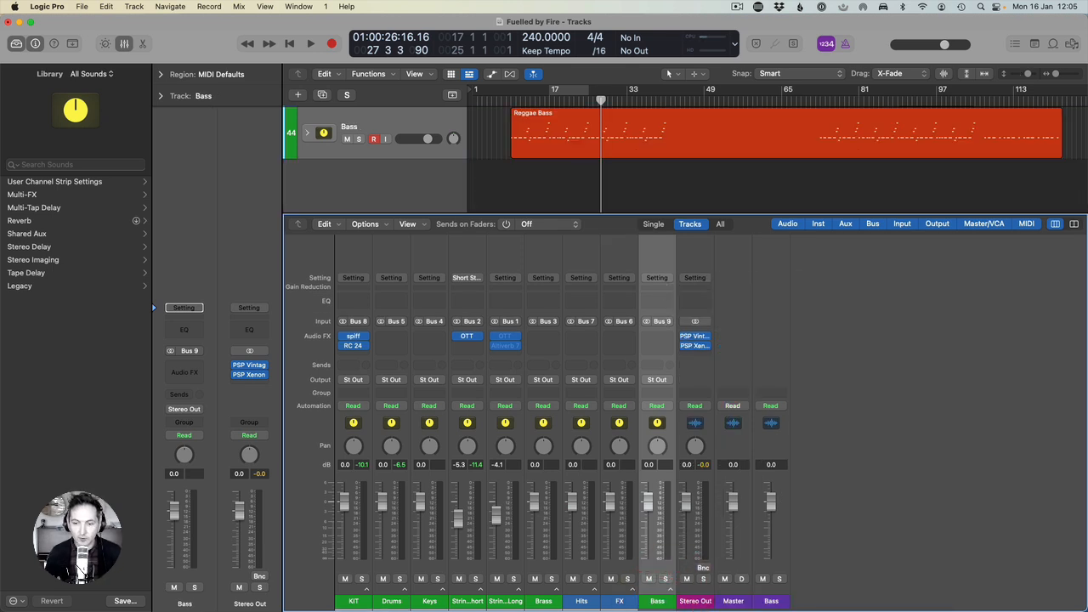
# Insert a Compressor in the Bass summing stack's first audio effect slot.
pyautogui.click(667, 339)
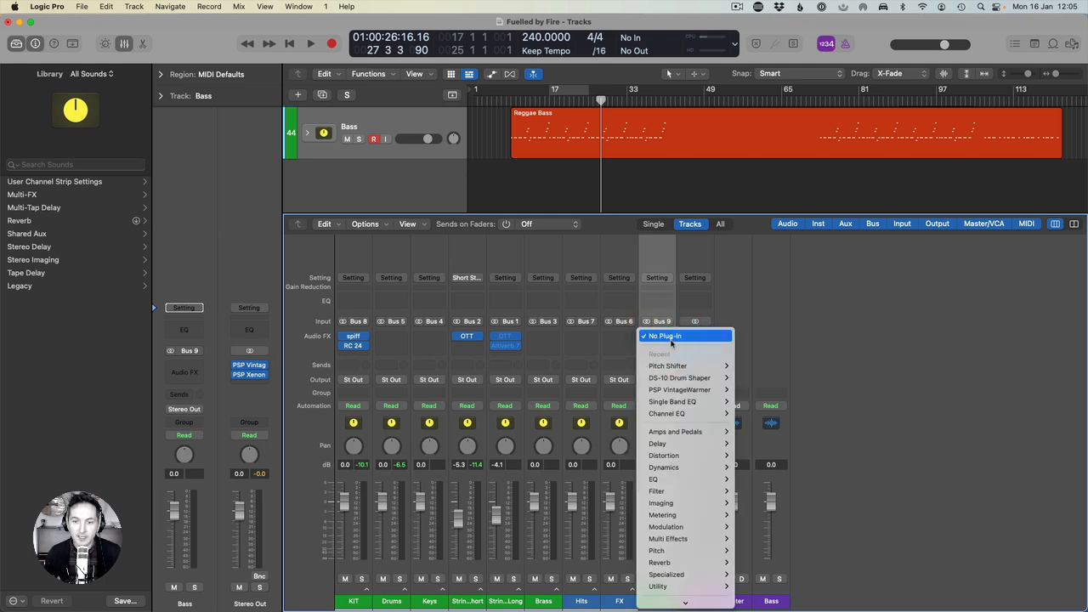
pyautogui.moveTo(685, 468)
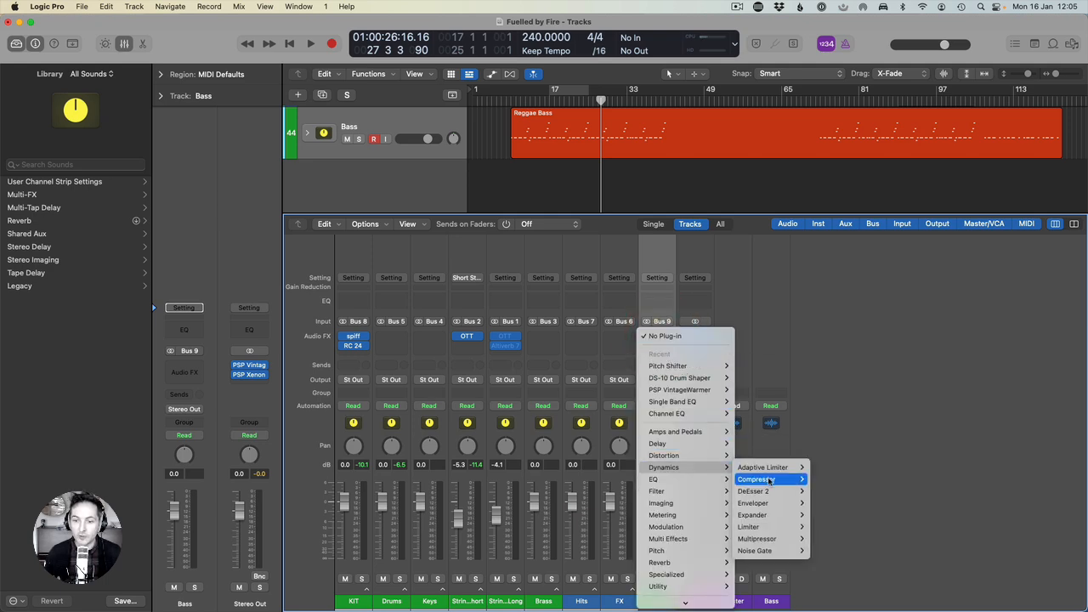
pyautogui.click(823, 480)
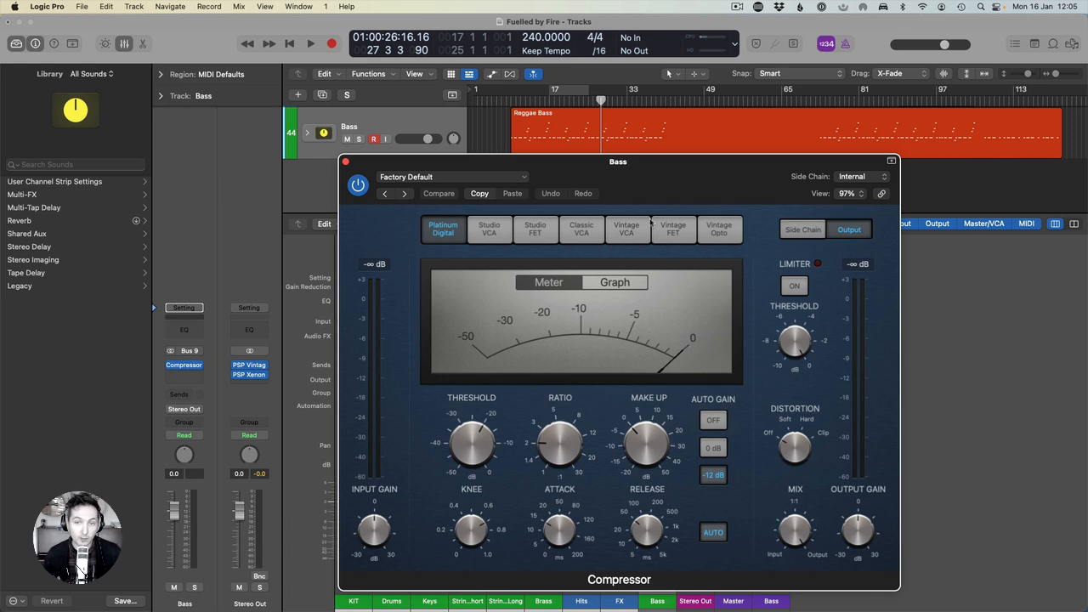
# Play the project briefly from the start of the Reggae Bass region and close the Compressor window and the mixer.
pyautogui.click(515, 101)
pyautogui.press('space')
pyautogui.press('space')
pyautogui.click(345, 160)
pyautogui.press('x')
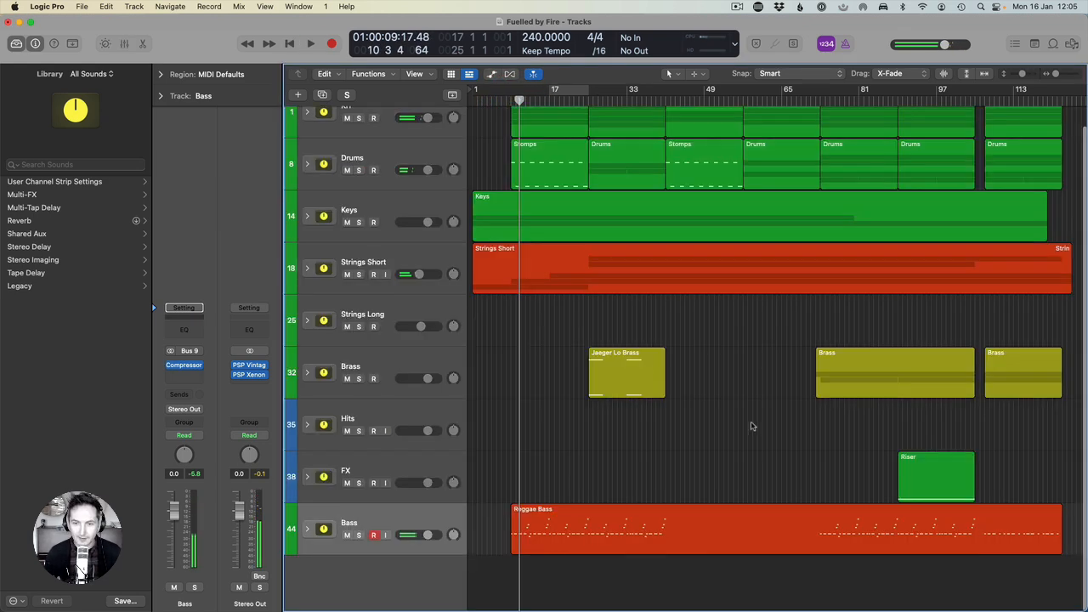
# Play the arrangement from bar 24 to hear the full mix with the compressed Bass stack.
pyautogui.scroll(1, 544, 187)
pyautogui.click(508, 99)
pyautogui.click(586, 100)
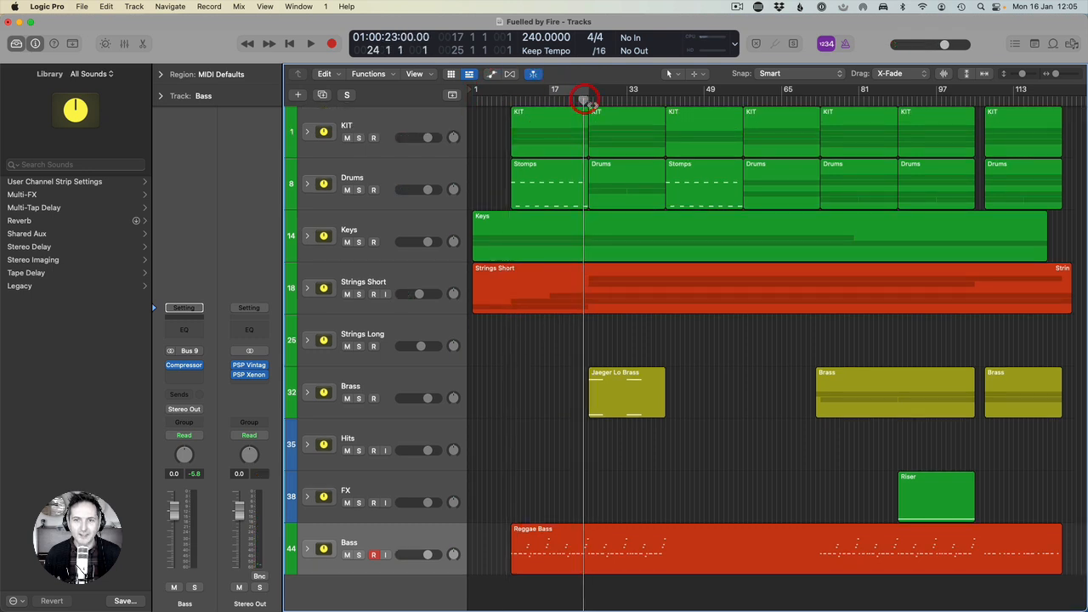
pyautogui.press('space')
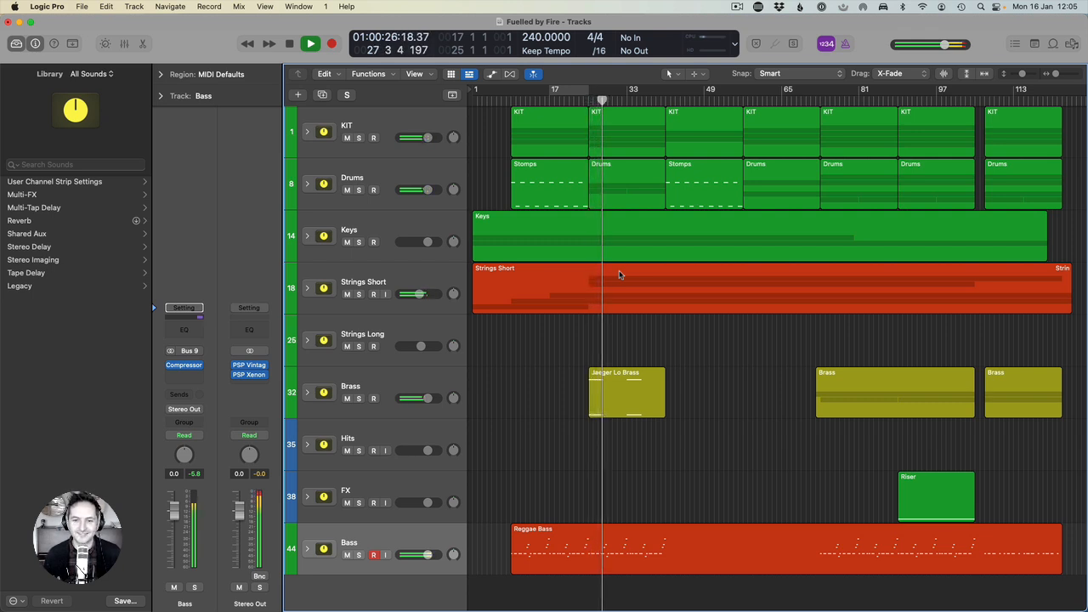
pyautogui.press('space')
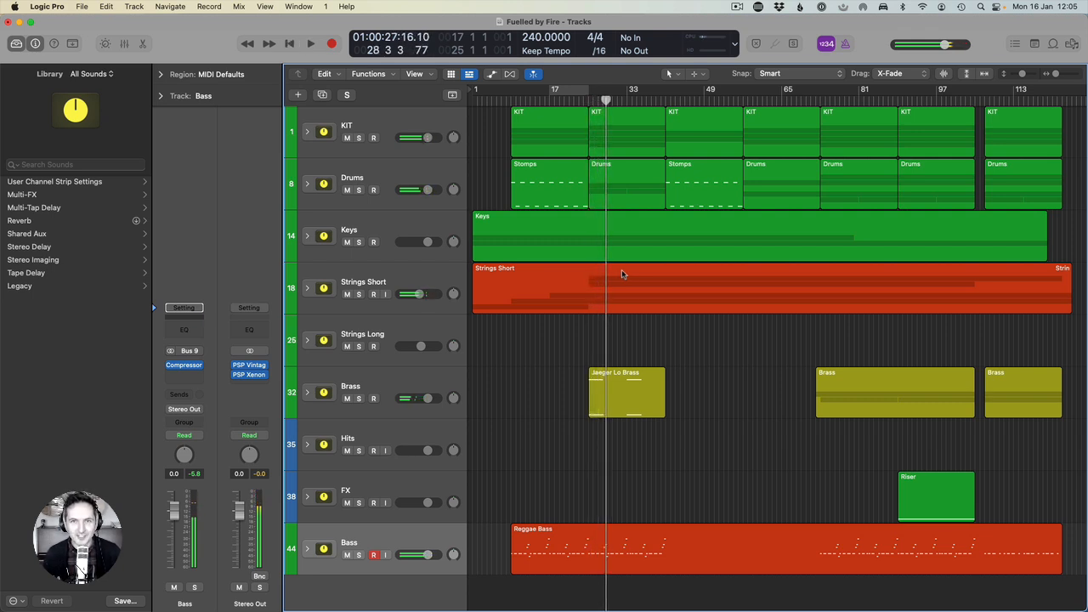
pyautogui.press('super+Tab')
pyautogui.press('super+shift+Tab')
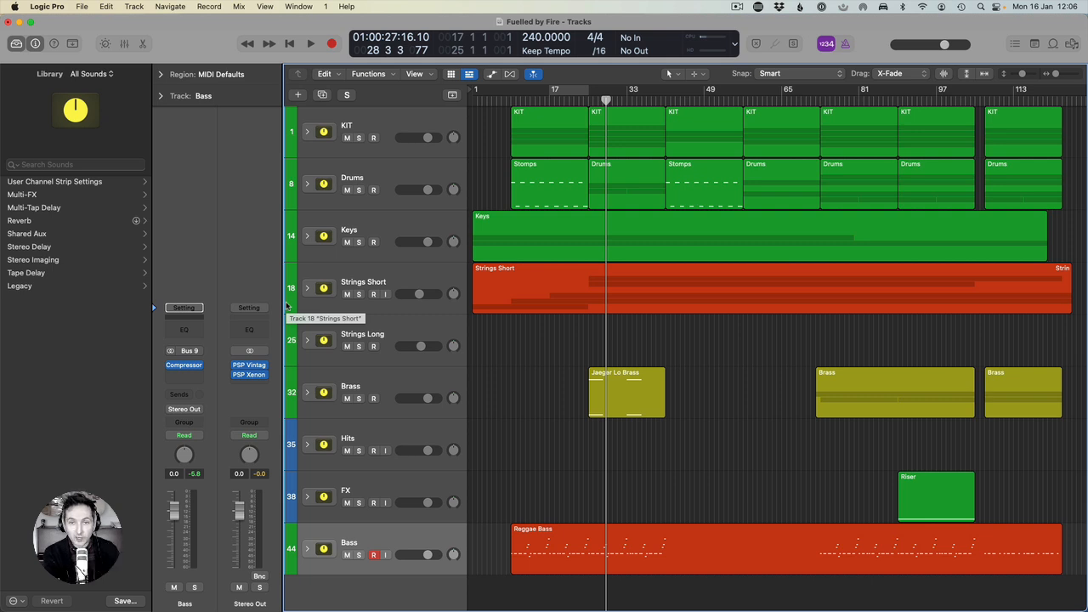
pyautogui.scroll(-2, 287, 306)
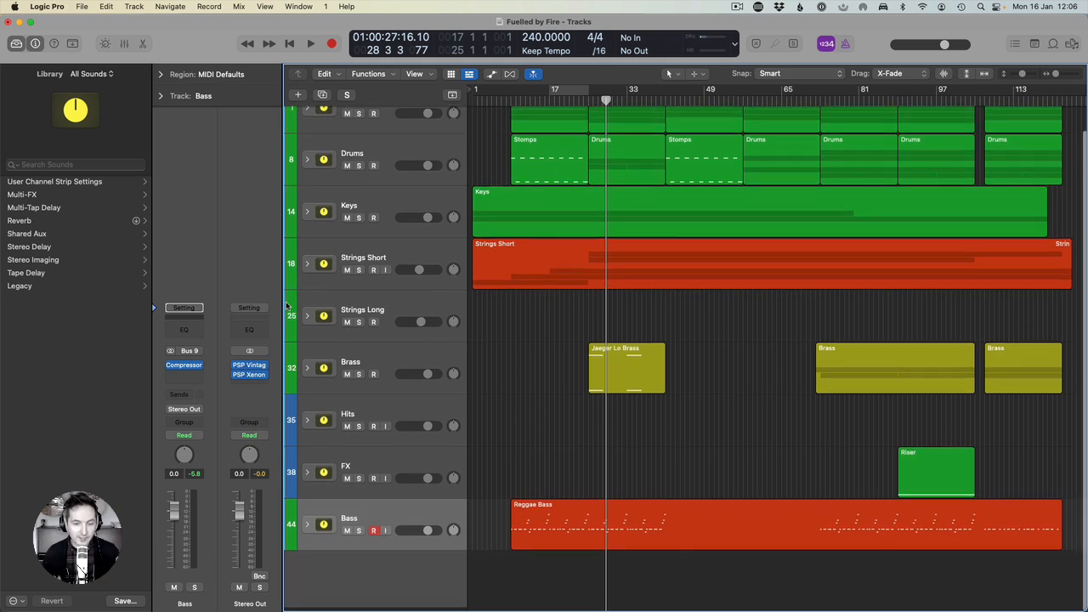
pyautogui.click(200, 372)
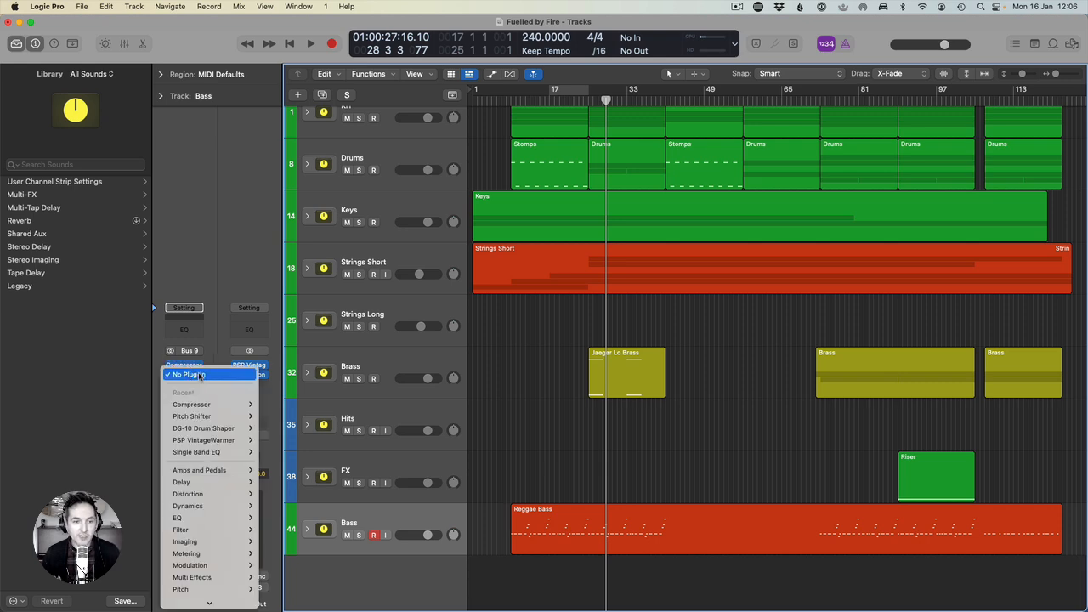
pyautogui.moveTo(227, 599)
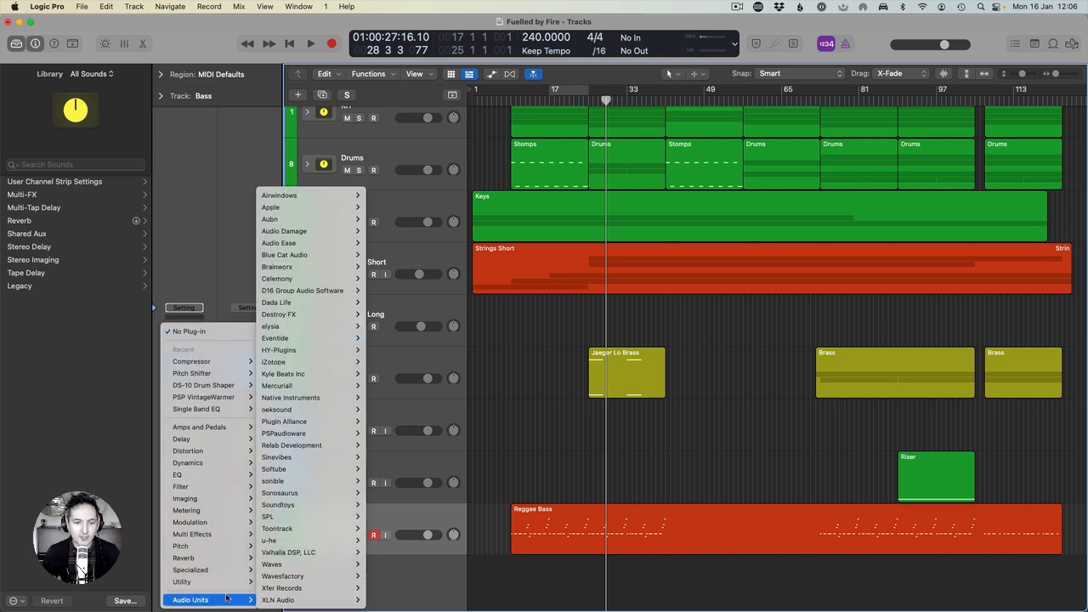
pyautogui.click(601, 327)
pyautogui.scroll(2, 510, 336)
# Insert a stereo Compressor after OTT on the Strings Short stack and close its window.
pyautogui.click(388, 274)
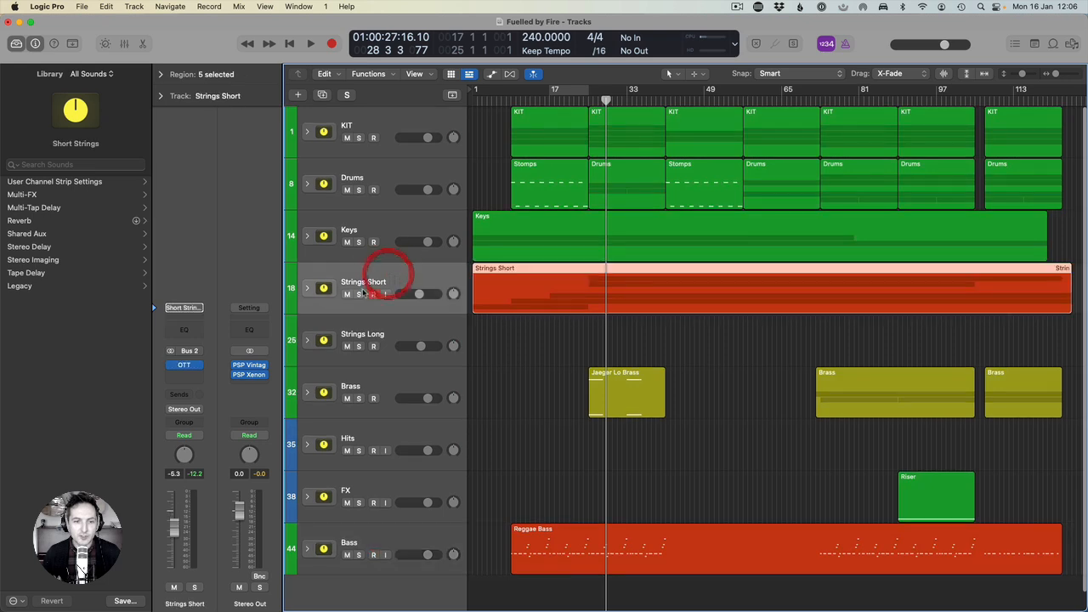
pyautogui.click(195, 376)
pyautogui.moveTo(215, 409)
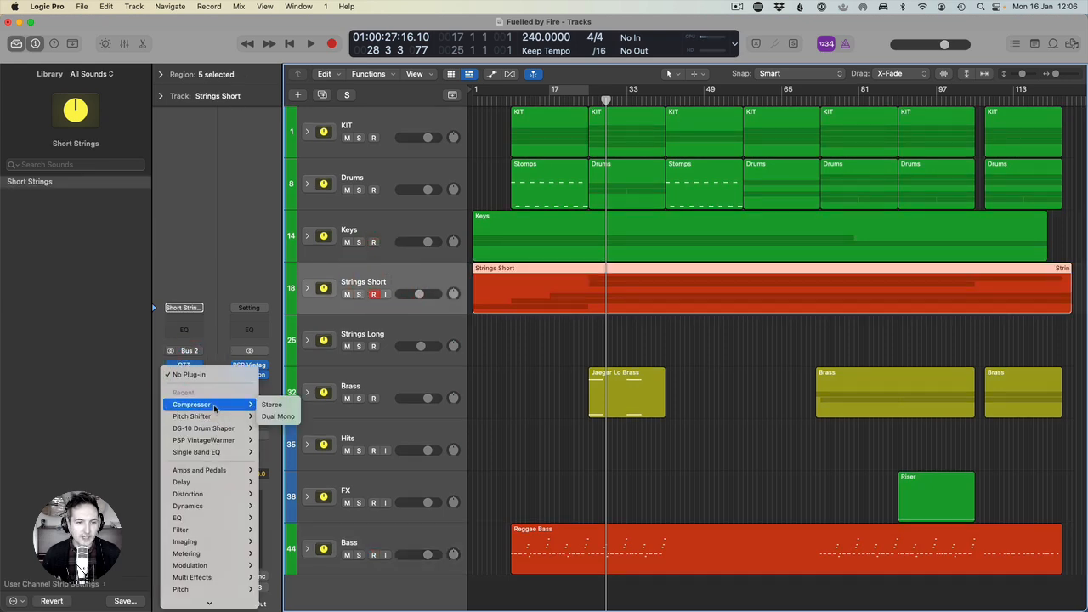
pyautogui.click(272, 405)
pyautogui.click(345, 161)
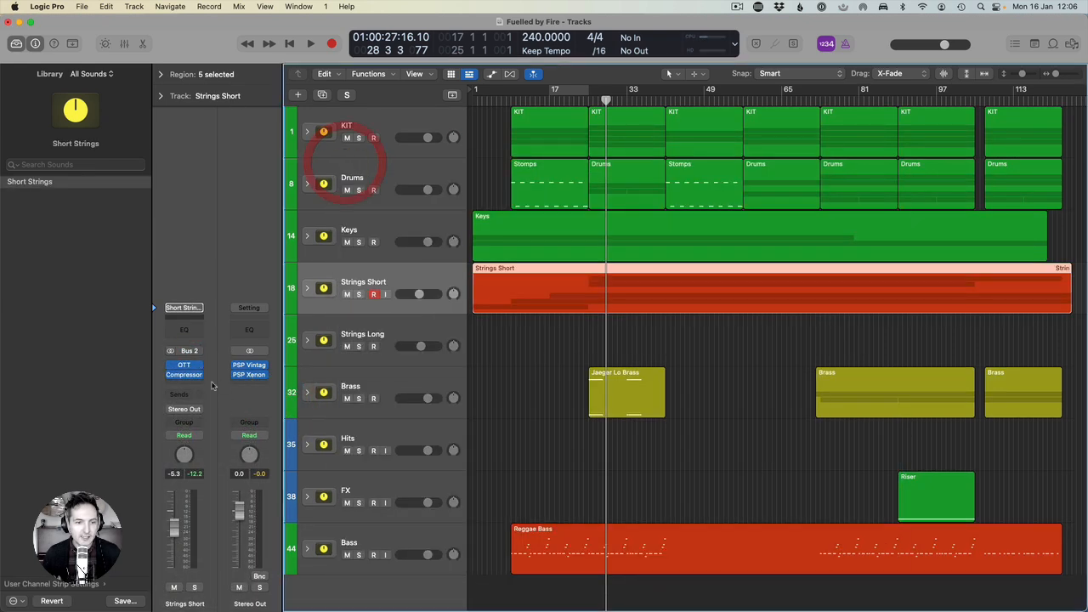
# Insert a Space Designer reverb below the Compressor on the Strings Short stack.
pyautogui.click(193, 383)
pyautogui.moveTo(195, 501)
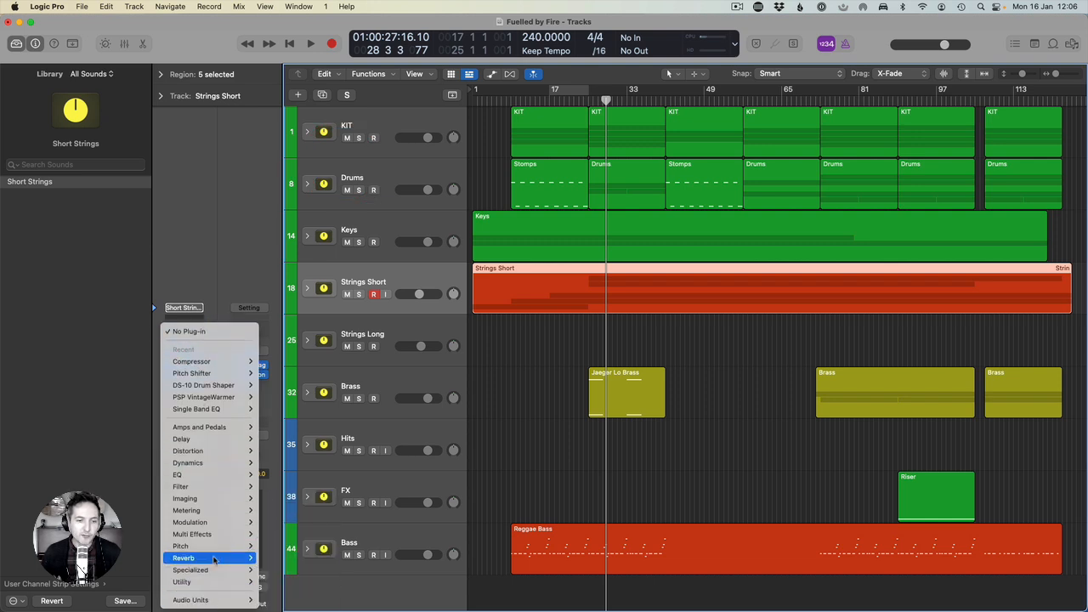
pyautogui.moveTo(214, 559)
pyautogui.moveTo(308, 593)
pyautogui.click(343, 590)
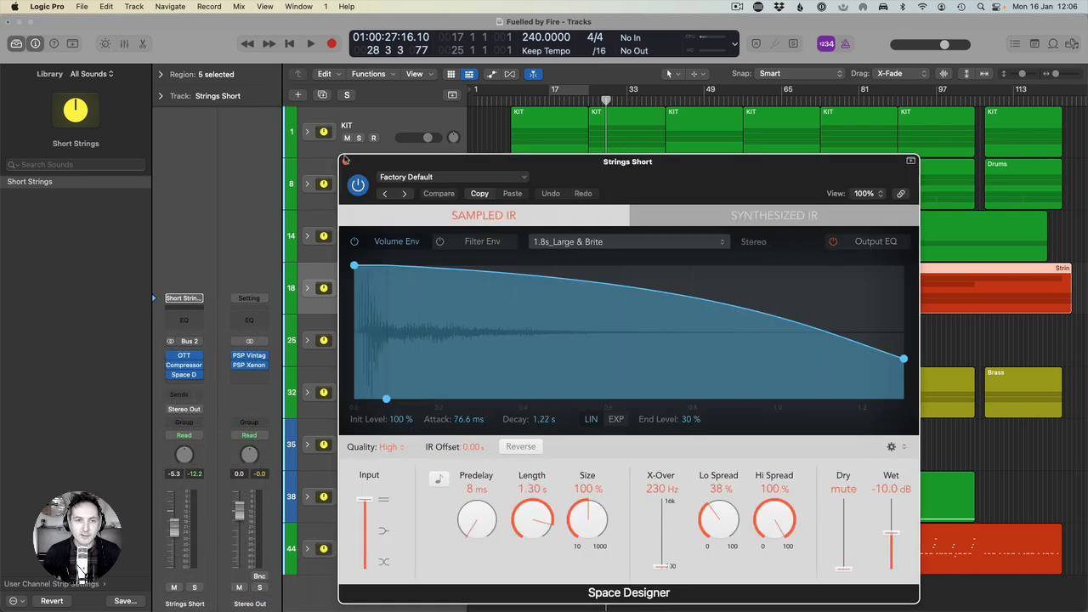
# Solo Strings Short during playback and set its Space Designer to -2.4 dB dry and -18.5 dB wet.
pyautogui.press('space')
pyautogui.moveTo(351, 164); pyautogui.dragTo(335, 184)
pyautogui.click(358, 294)
pyautogui.moveTo(807, 557); pyautogui.dragTo(853, 536)
pyautogui.moveTo(809, 498); pyautogui.dragTo(811, 498)
pyautogui.moveTo(854, 545); pyautogui.dragTo(855, 542)
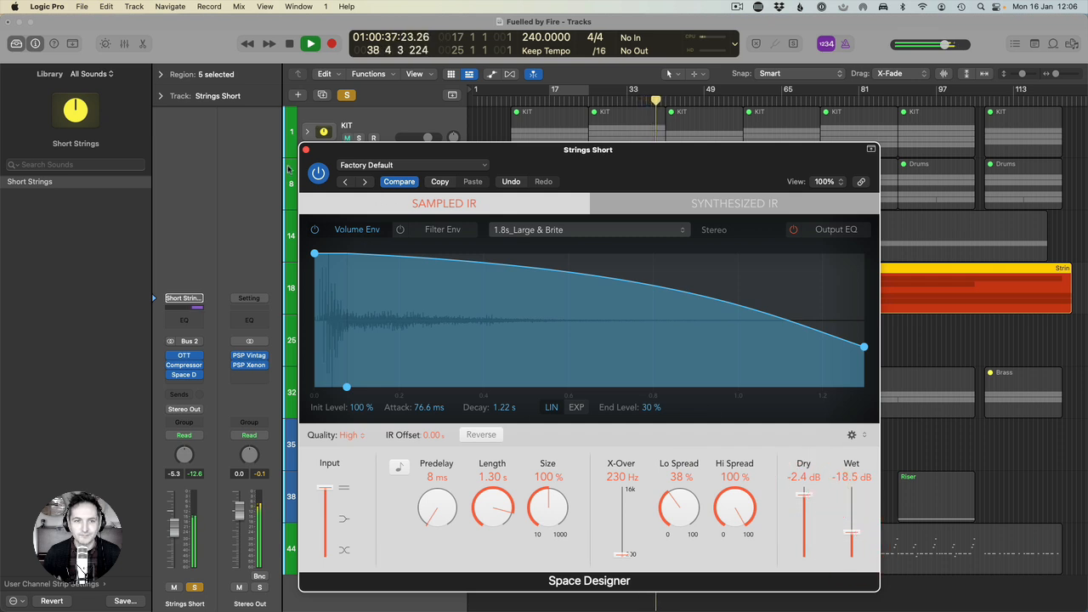
pyautogui.click(322, 173)
pyautogui.click(307, 150)
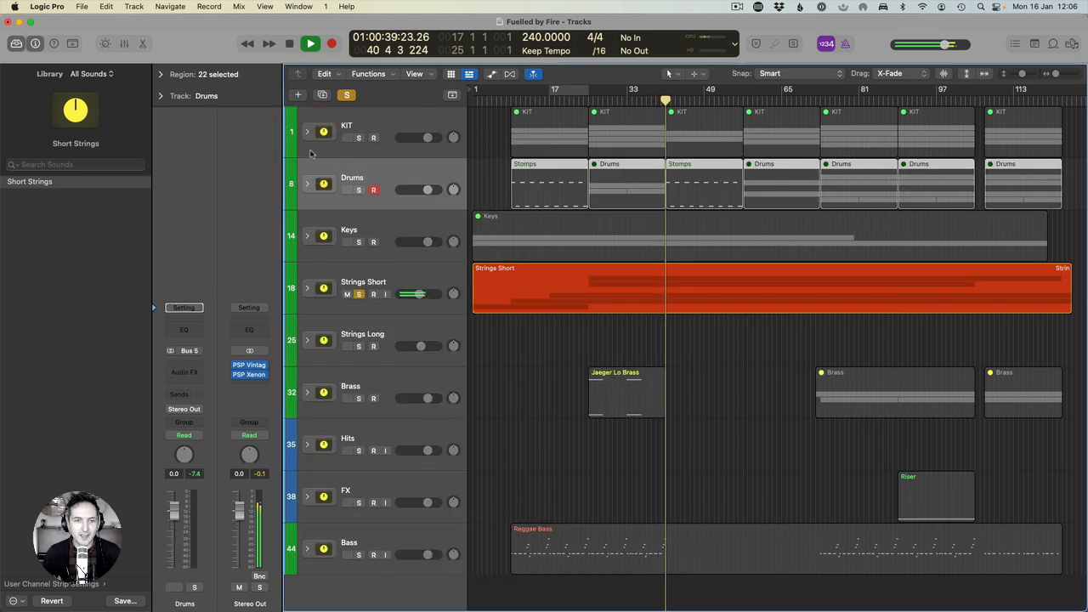
# Listen to the soloed Strings Short stack with its reverb, stop playback and turn its solo off.
pyautogui.press('space')
pyautogui.press('space')
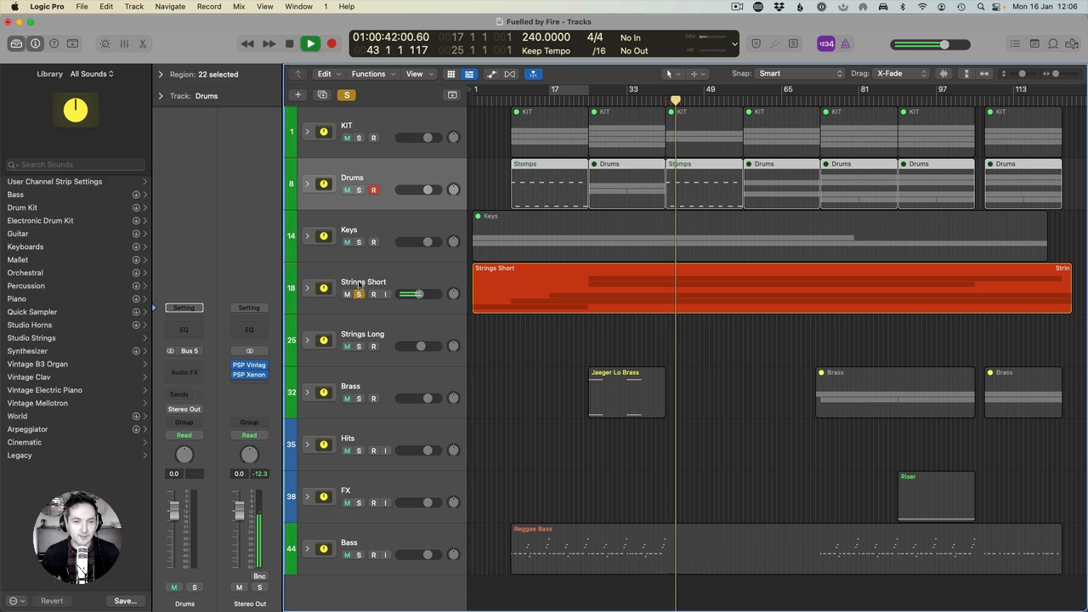
pyautogui.click(357, 287)
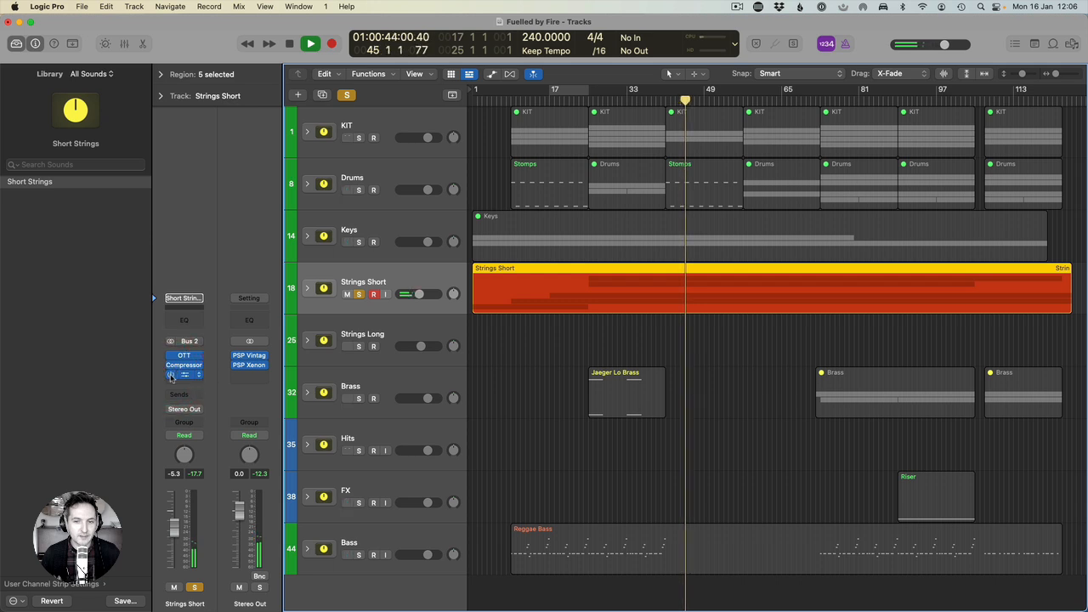
pyautogui.press('space')
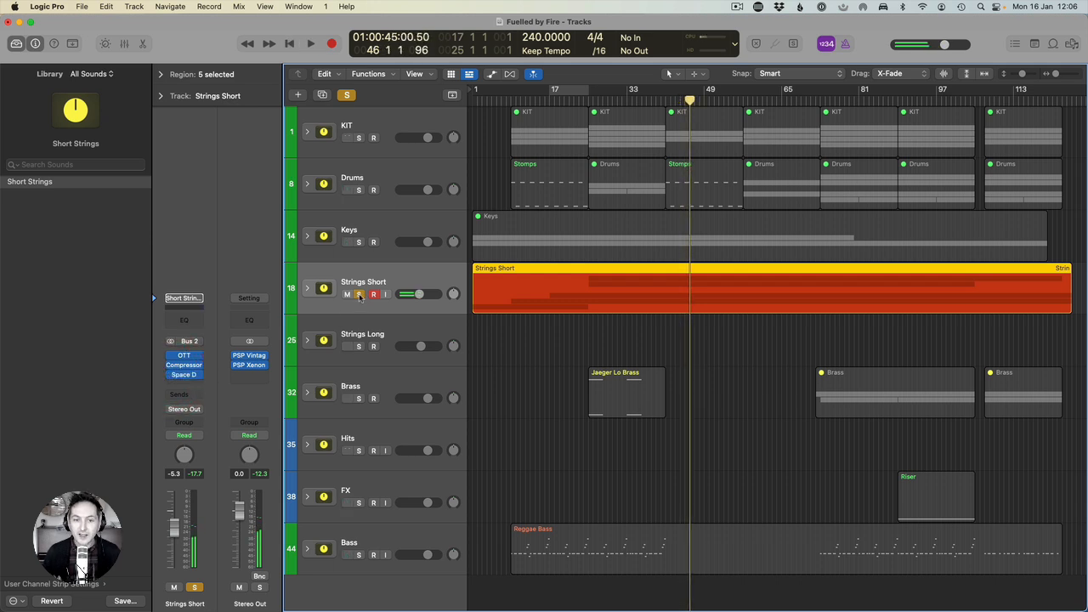
pyautogui.click(358, 294)
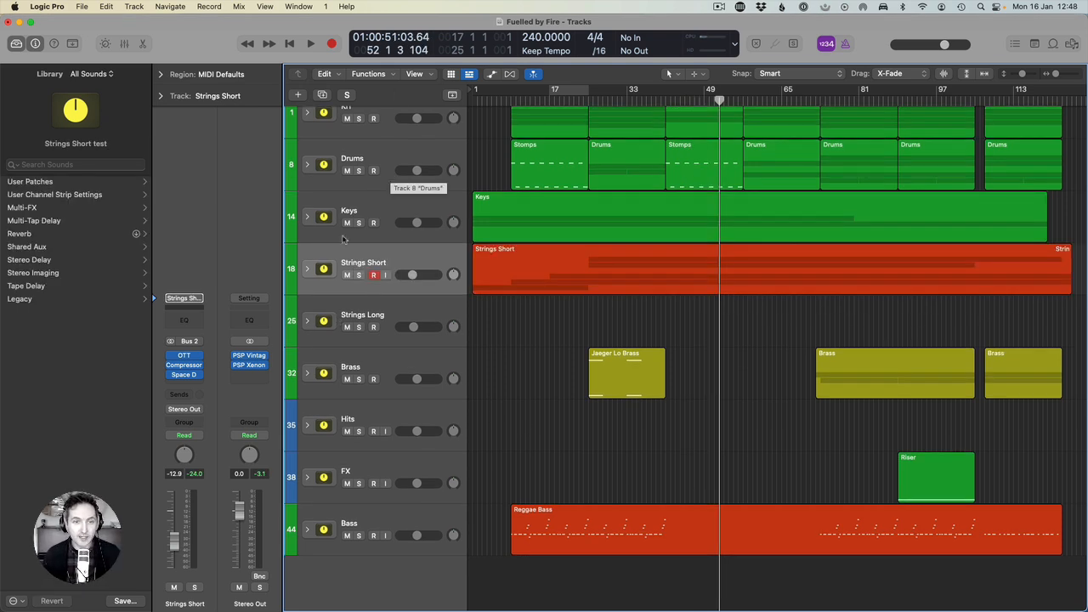
# Start saving the Drums stack as a library patch, naming it Drums test.
pyautogui.scroll(1, 382, 157)
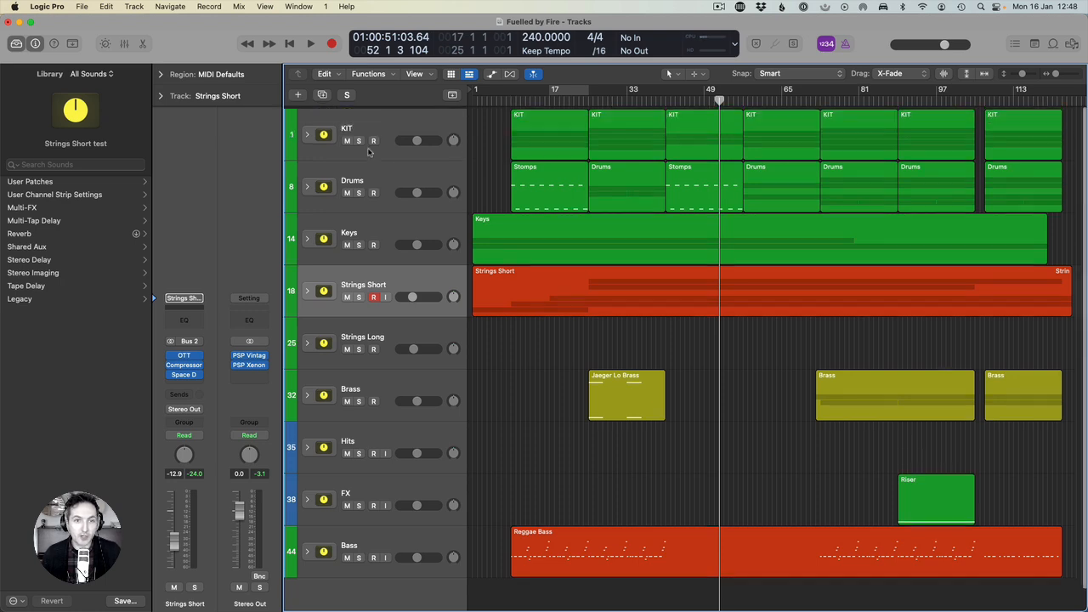
pyautogui.click(357, 170)
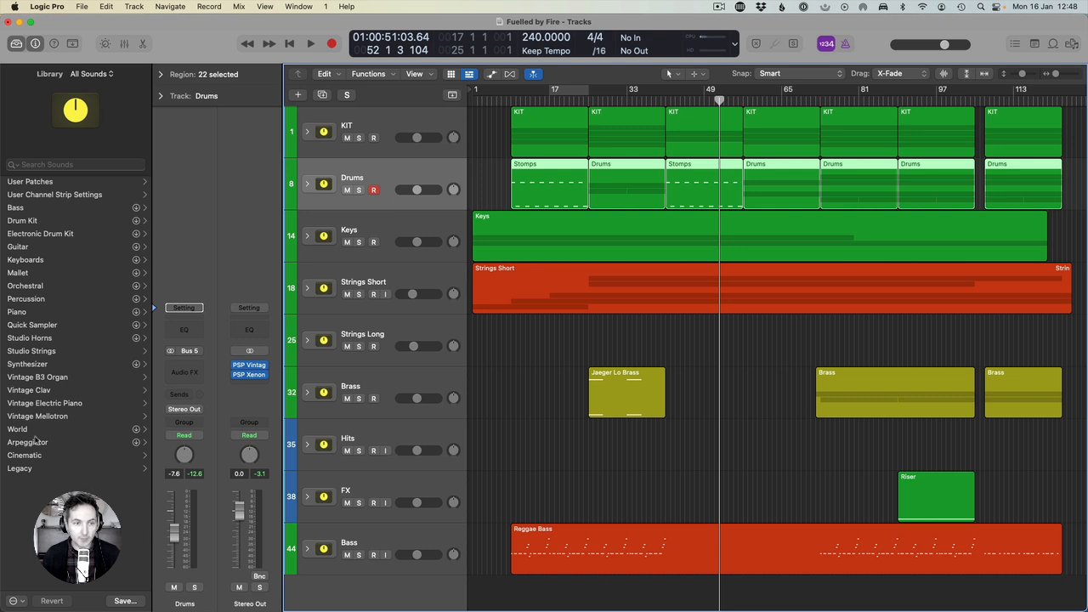
pyautogui.click(124, 600)
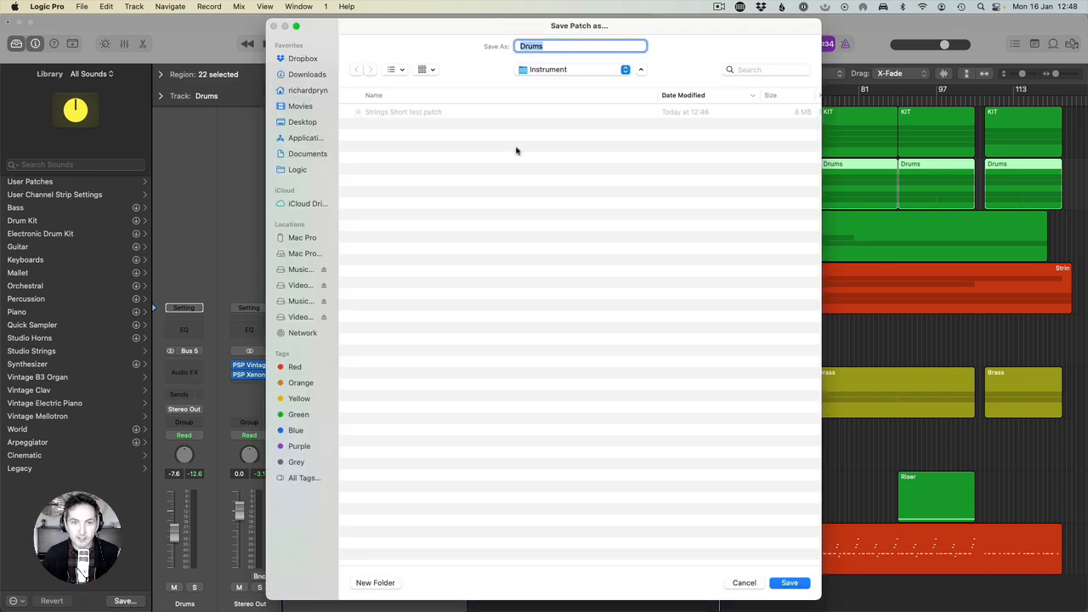
pyautogui.click(560, 46)
pyautogui.write('test')
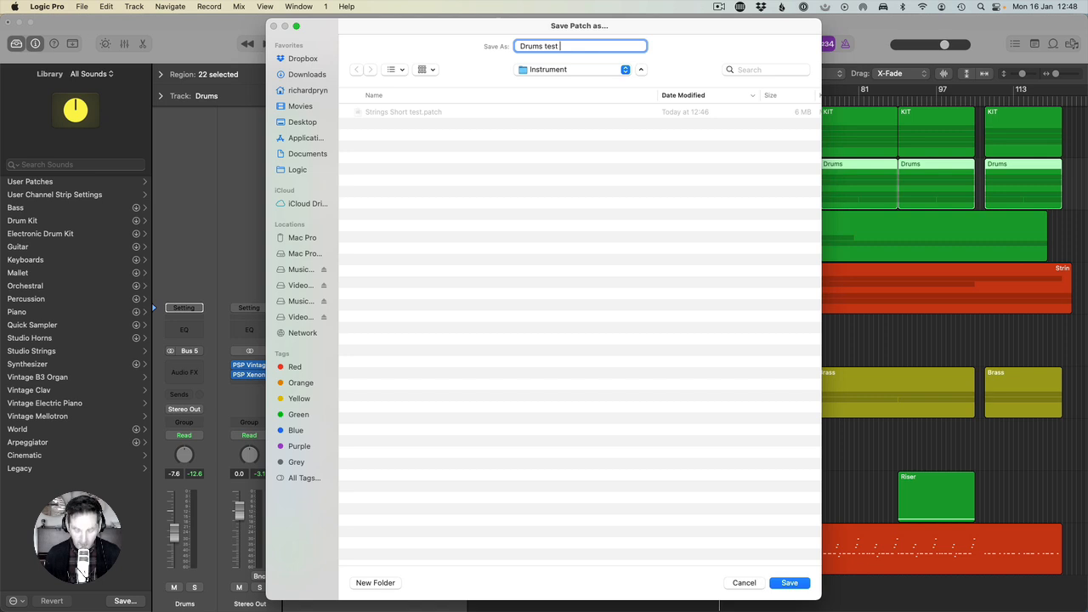
# Look through the Patches and Aux folders, and save the Drums patch in the Instrument folder.
pyautogui.click(558, 72)
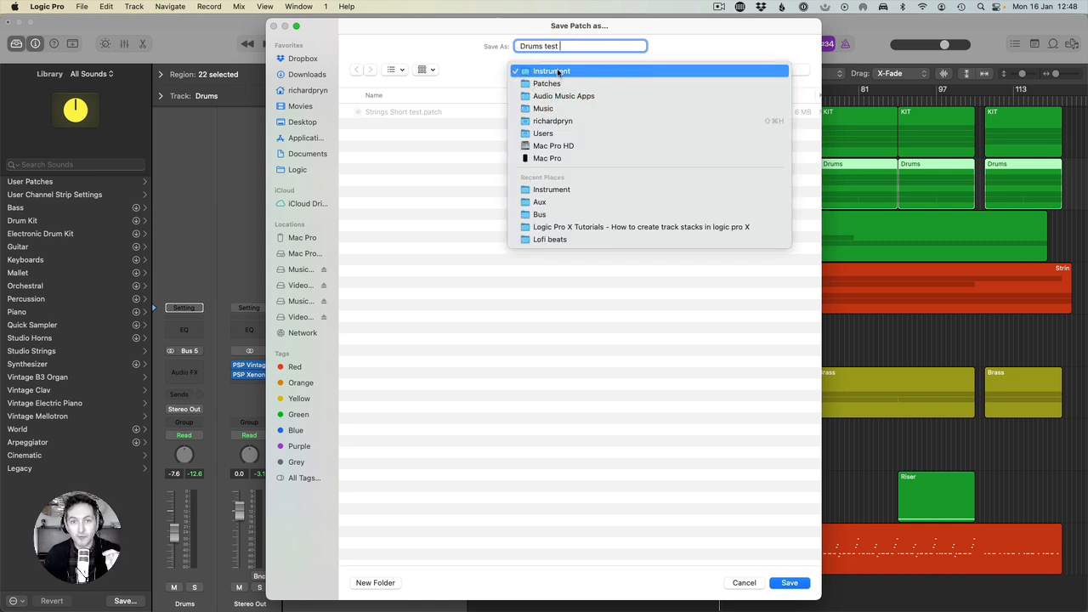
pyautogui.click(560, 83)
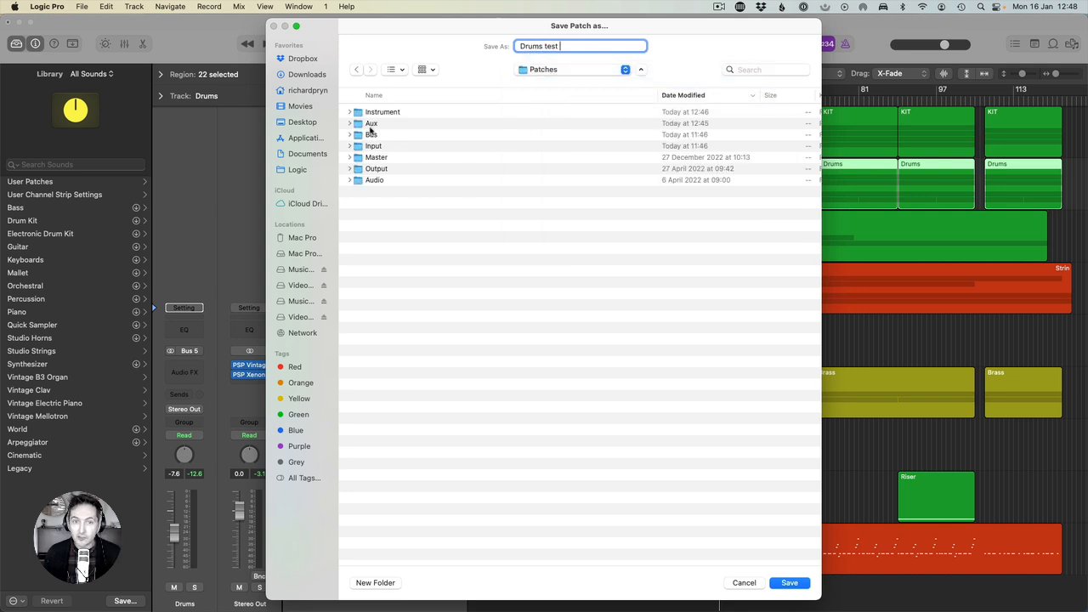
pyautogui.click(376, 124)
pyautogui.doubleClick(376, 123)
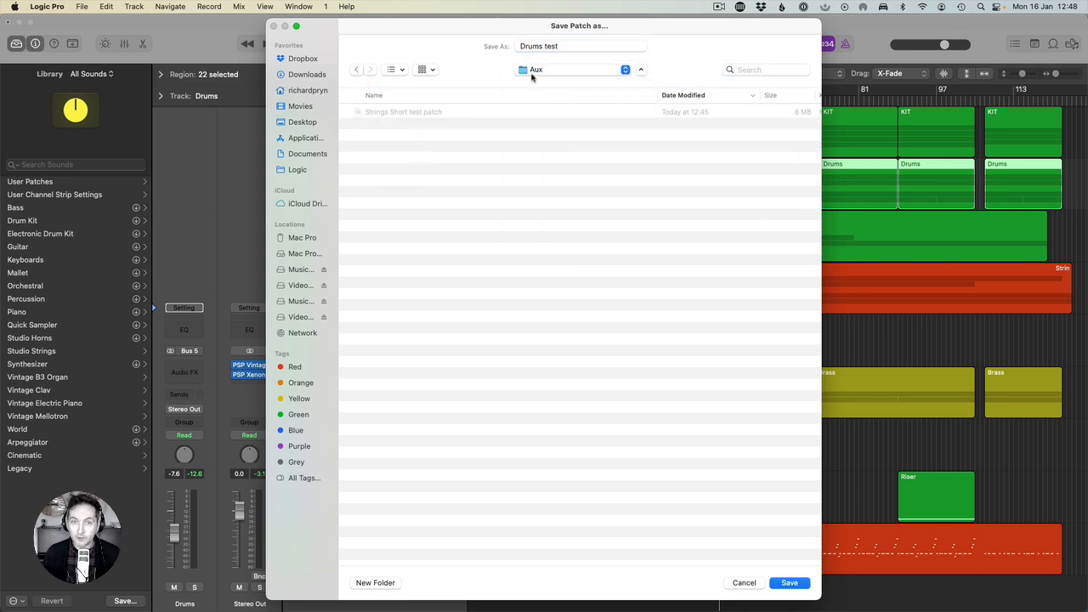
pyautogui.click(536, 73)
pyautogui.click(541, 84)
pyautogui.doubleClick(377, 113)
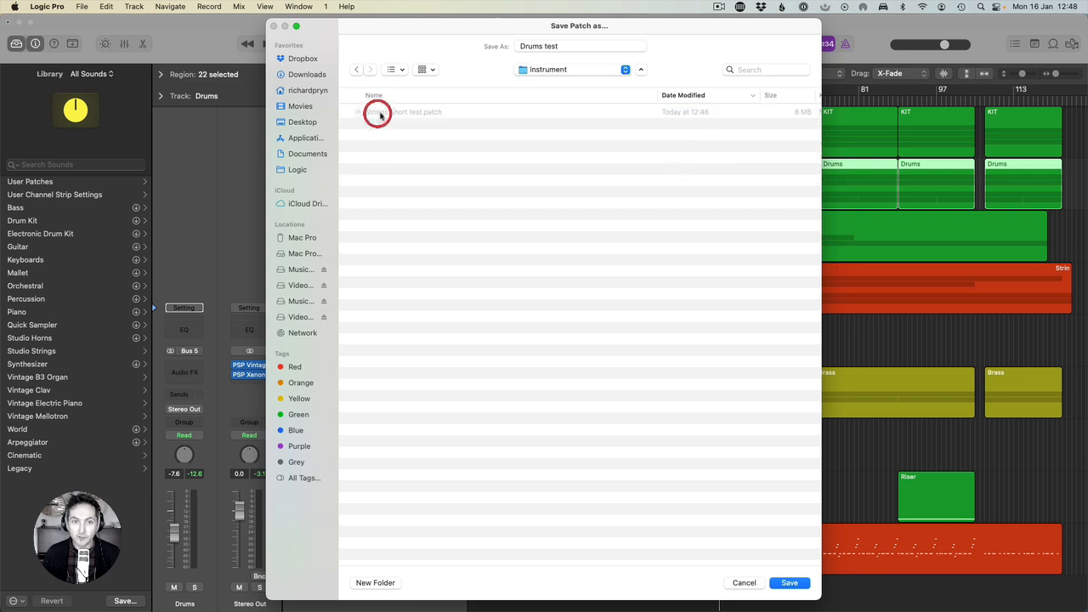
pyautogui.click(791, 584)
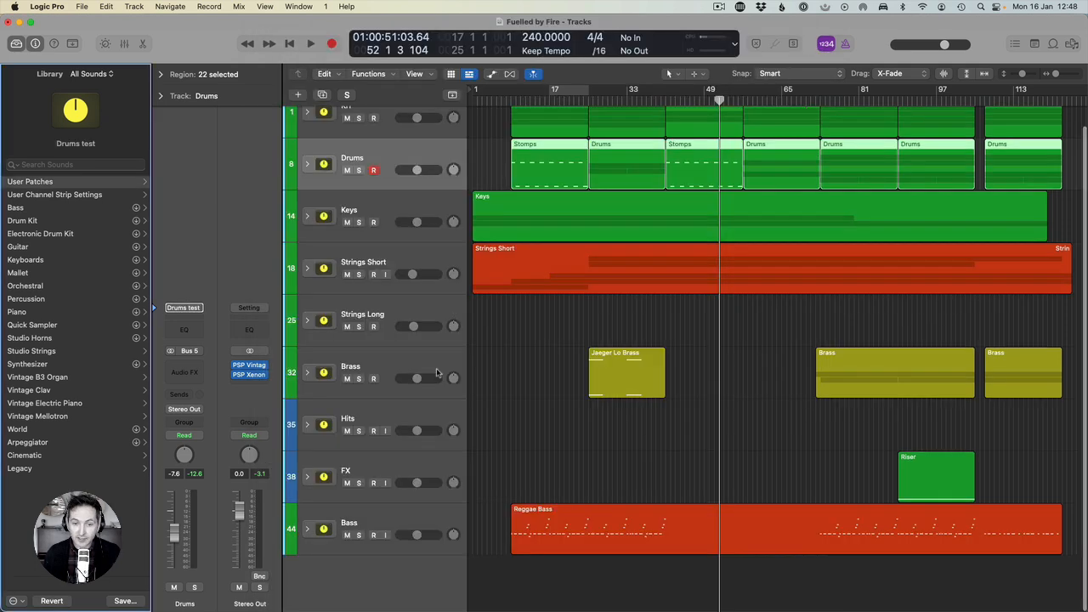
# Add a new instrument track below the Bass stack and load the Drums test user patch onto it.
pyautogui.doubleClick(388, 571)
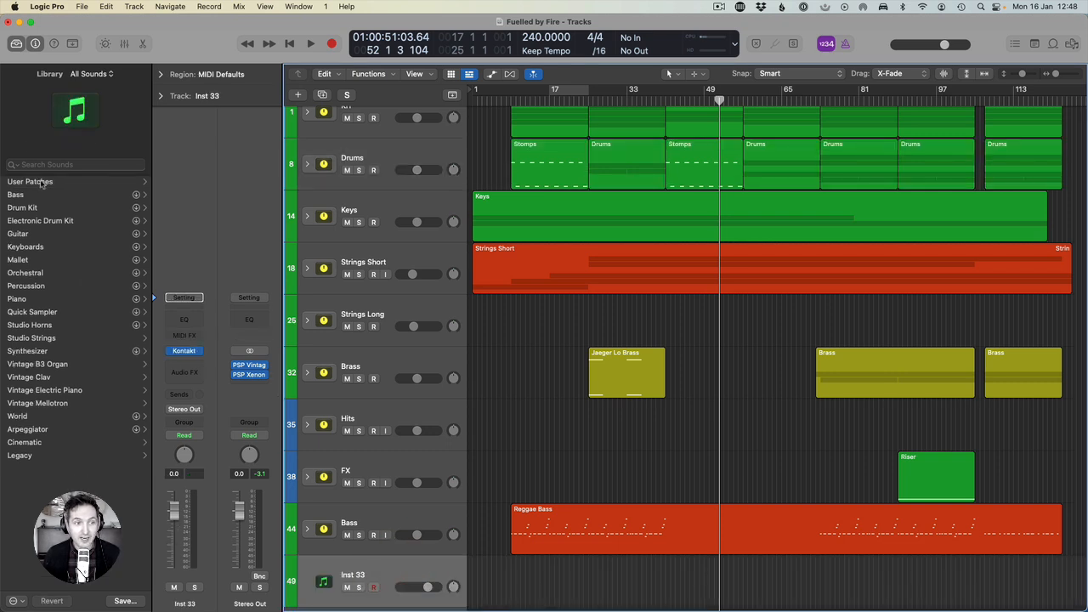
pyautogui.click(402, 577)
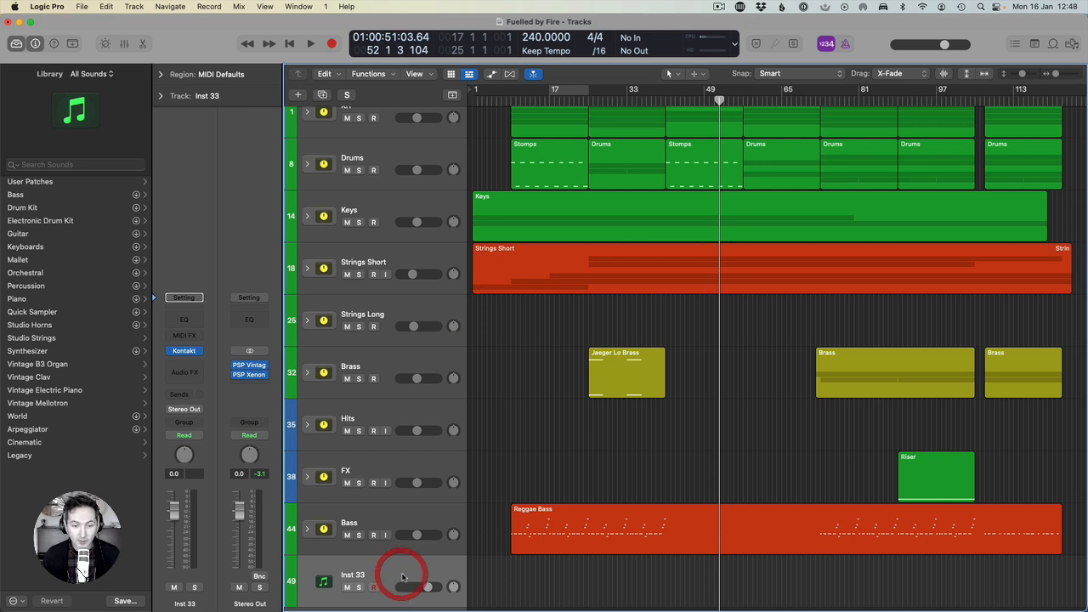
pyautogui.click(30, 182)
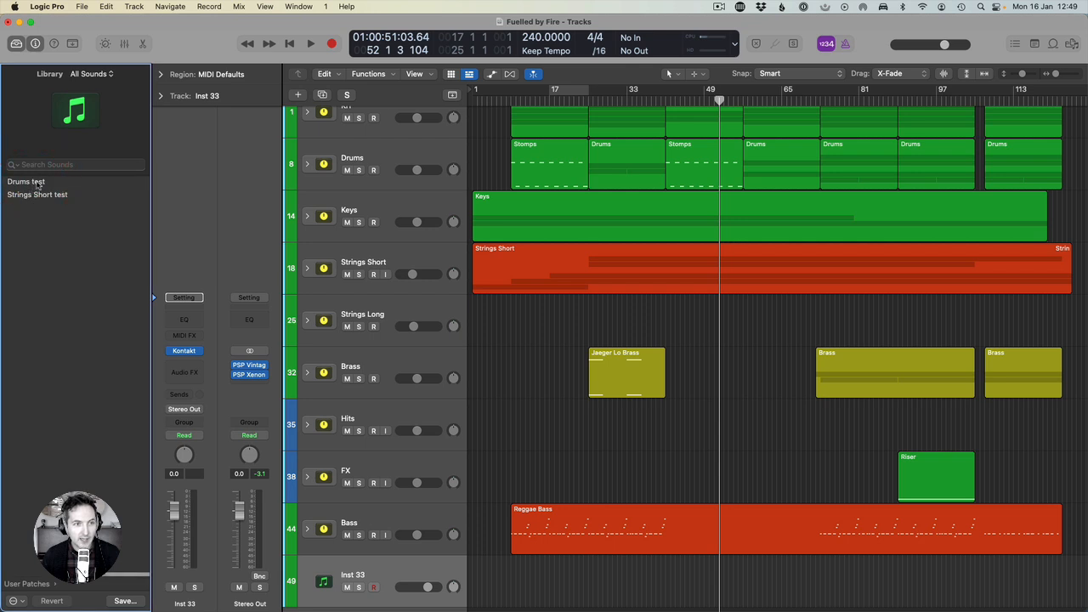
pyautogui.click(33, 181)
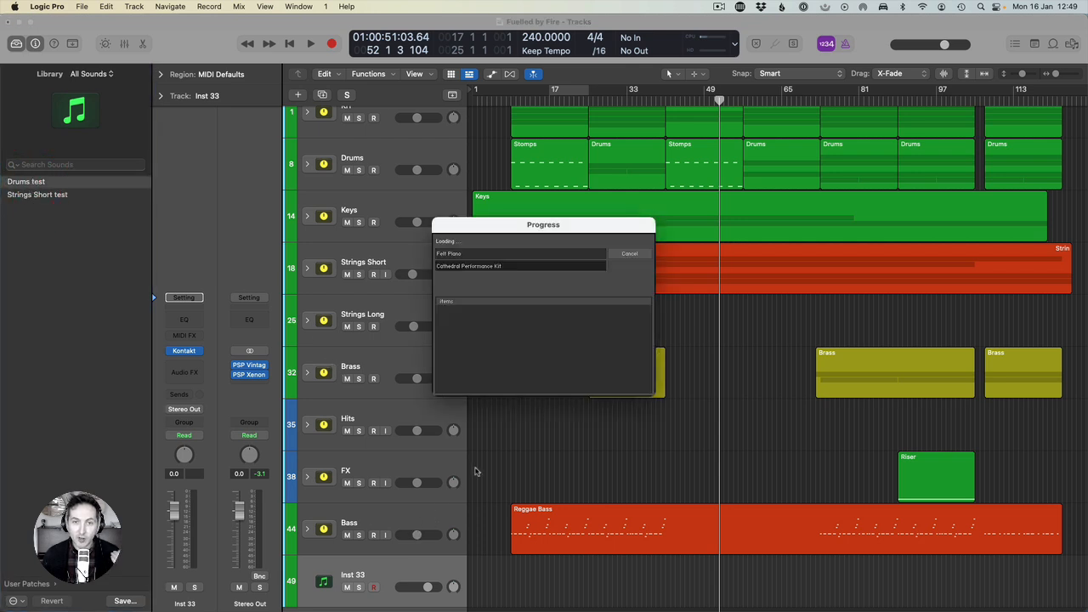
# Expand the newly loaded Drums stack to examine its subtracks, and collapse it again.
pyautogui.scroll(-3, 405, 553)
pyautogui.click(309, 529)
pyautogui.scroll(-10, 403, 524)
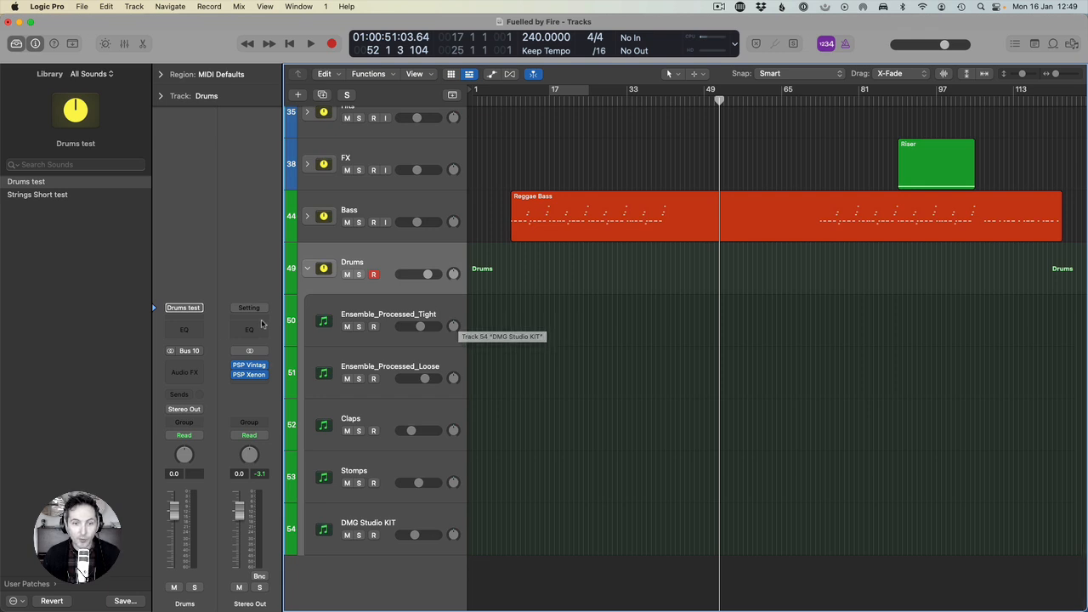
pyautogui.click(307, 268)
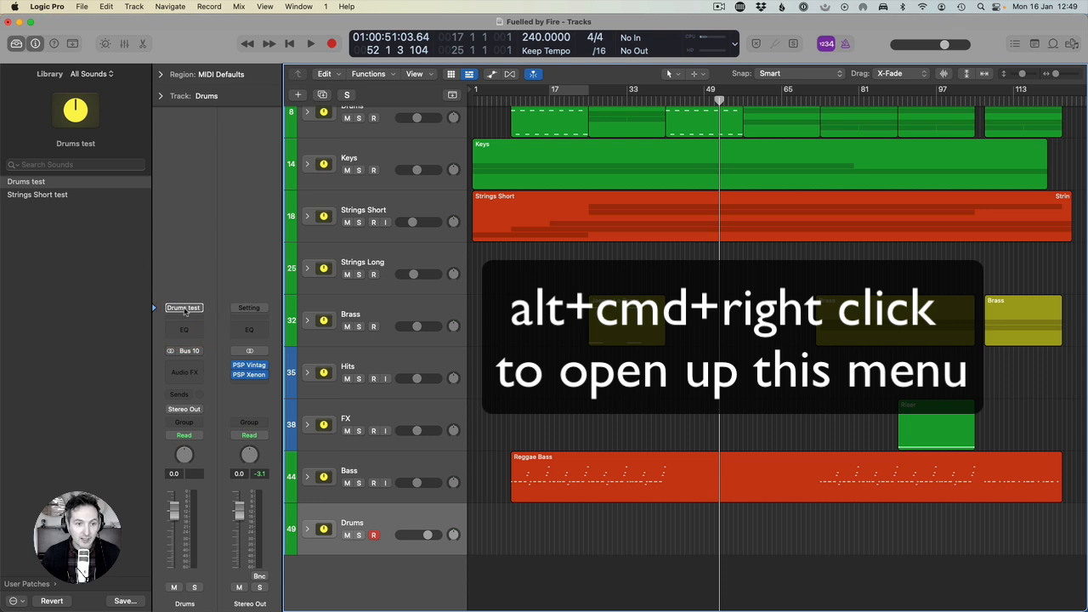
# Examine the Aux and Bus patch and channel strip setting options available for the new Drums stack.
pyautogui.keyDown('alt'); pyautogui.keyDown('super'); pyautogui.rightClick(185, 309); pyautogui.keyUp('super'); pyautogui.keyUp('alt')
pyautogui.moveTo(209, 555)
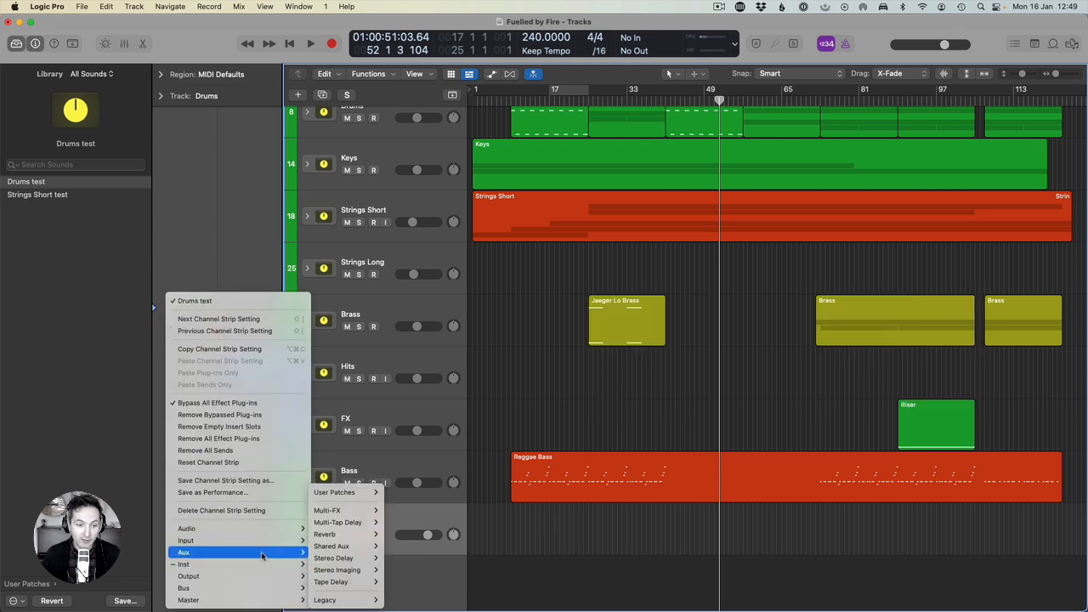
pyautogui.moveTo(262, 581)
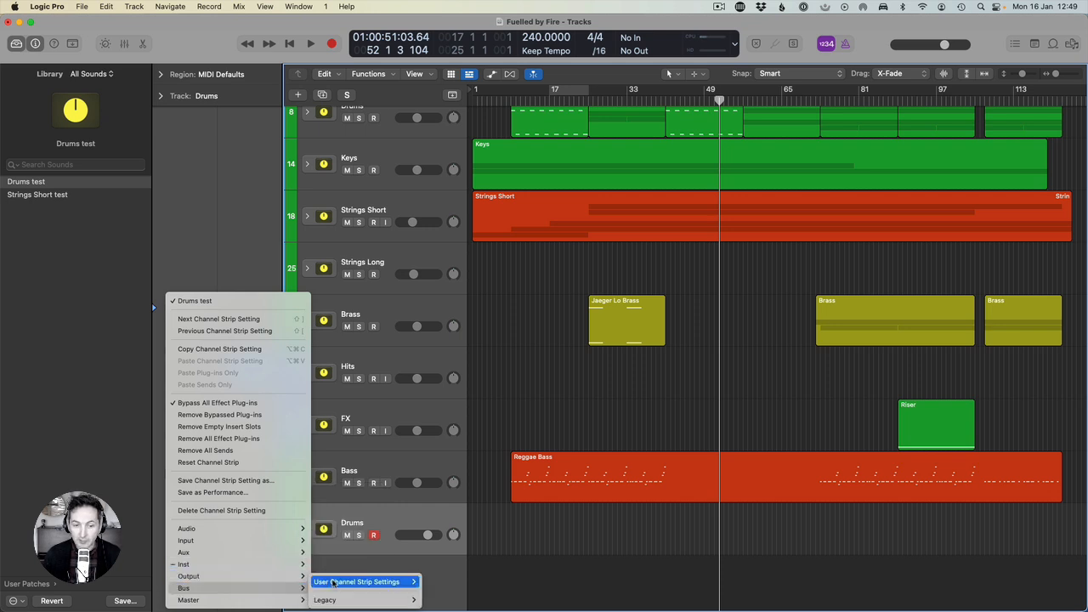
pyautogui.click(534, 581)
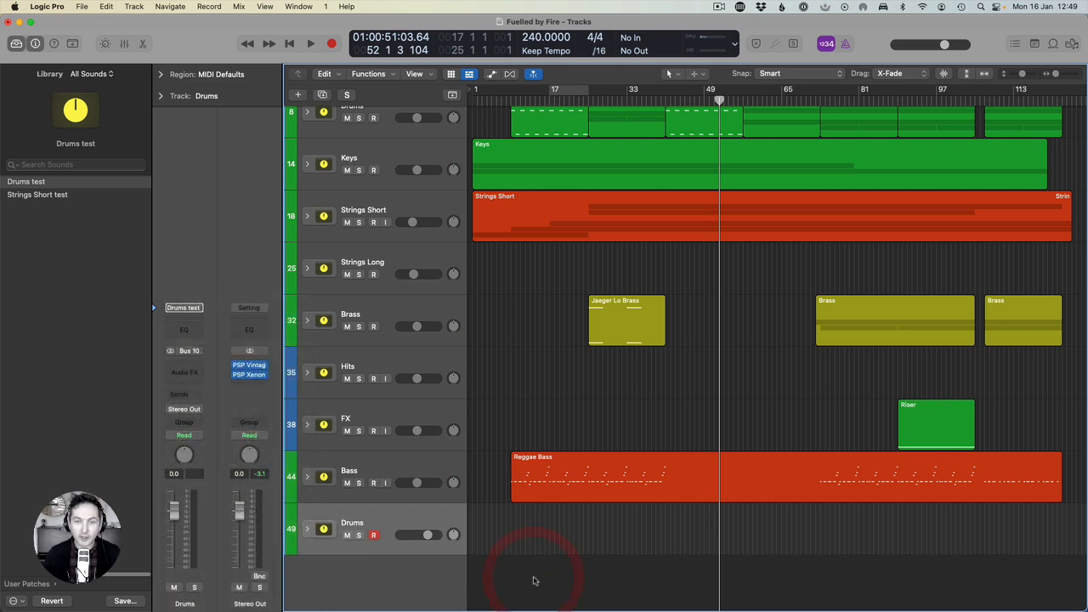